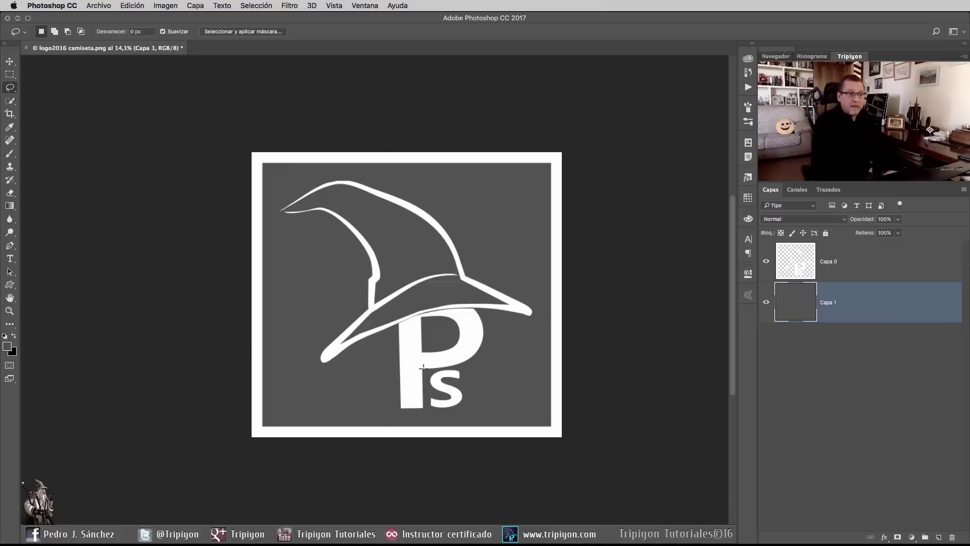
Briefly hide and re-show the grey Capa 1 background, select the logo layer, and choose the Type tool.
click(765, 304)
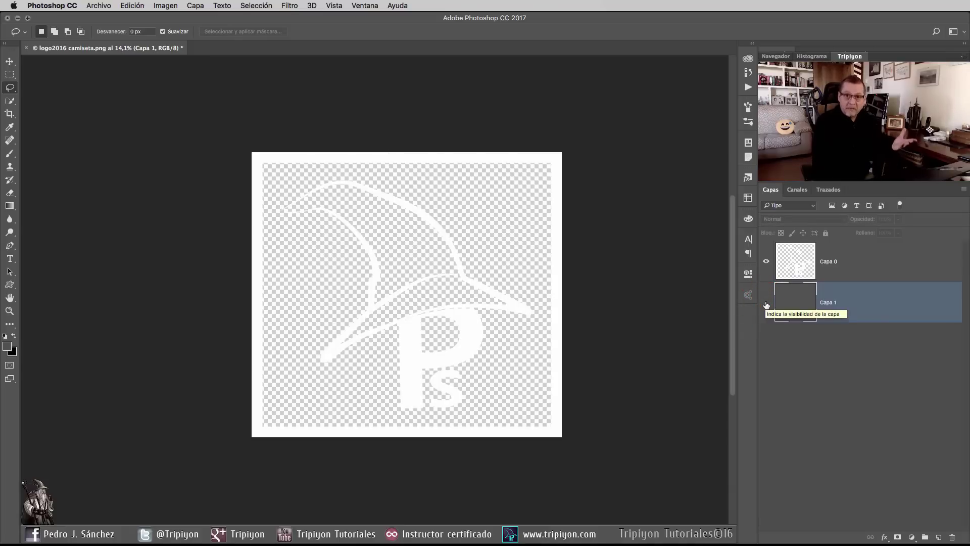
click(873, 261)
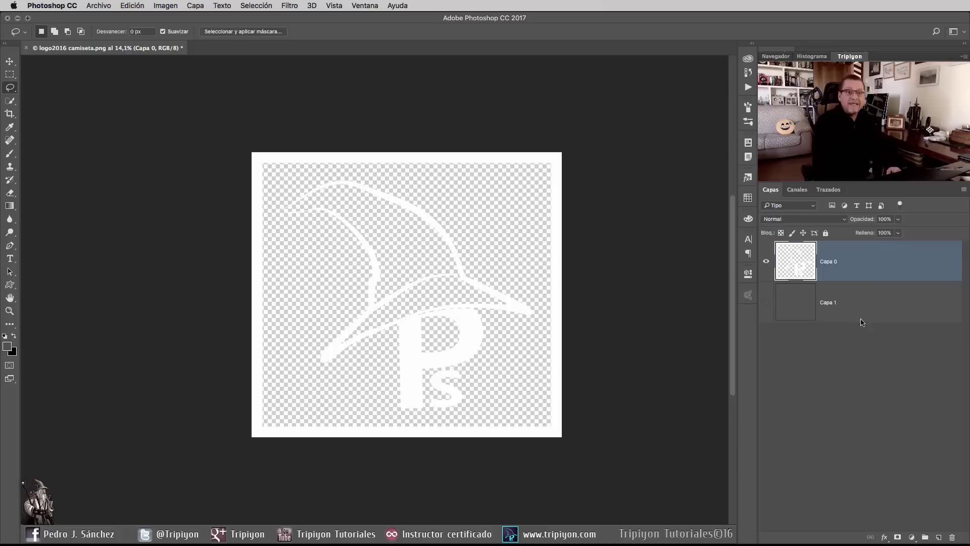
click(766, 302)
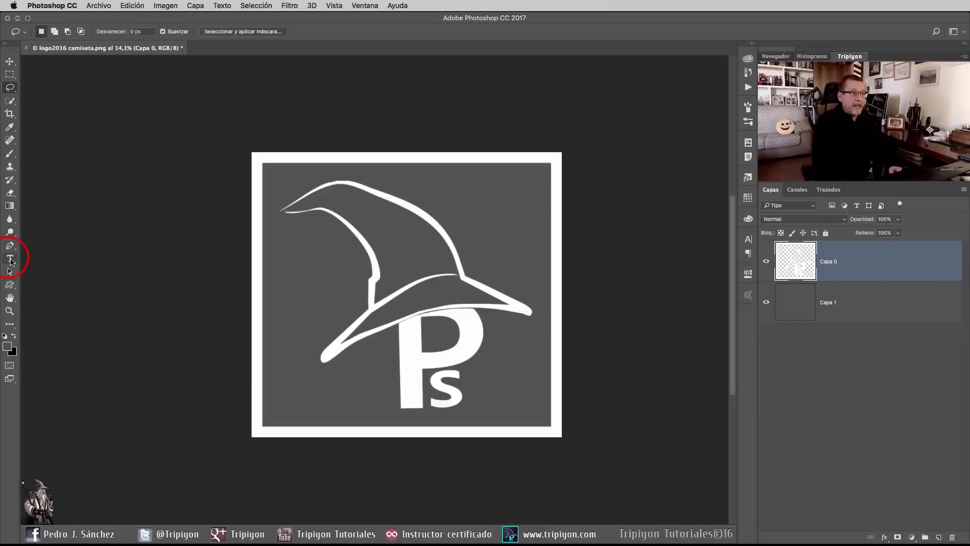
click(10, 259)
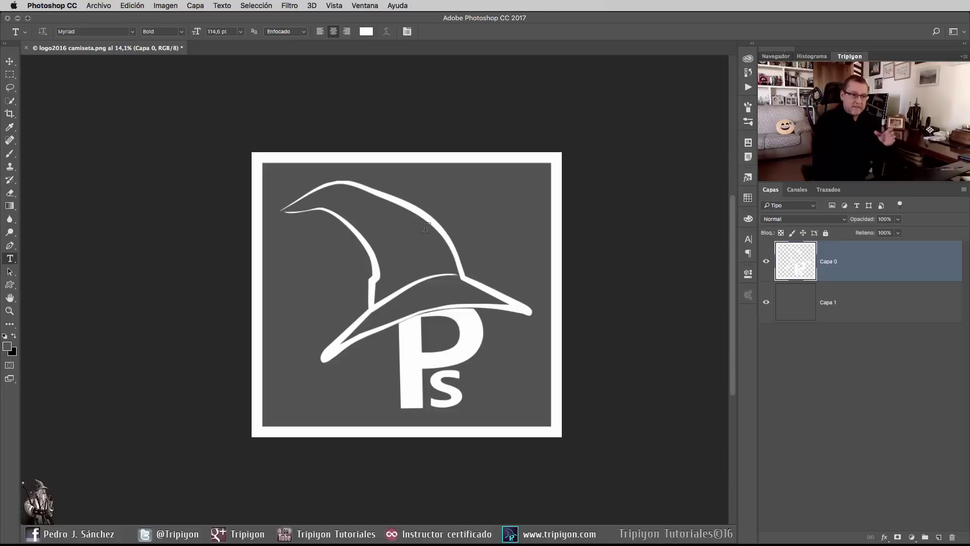
Type the two-line text TRIPIYON / TUTORIALES on the hat brim and commit it.
click(412, 289)
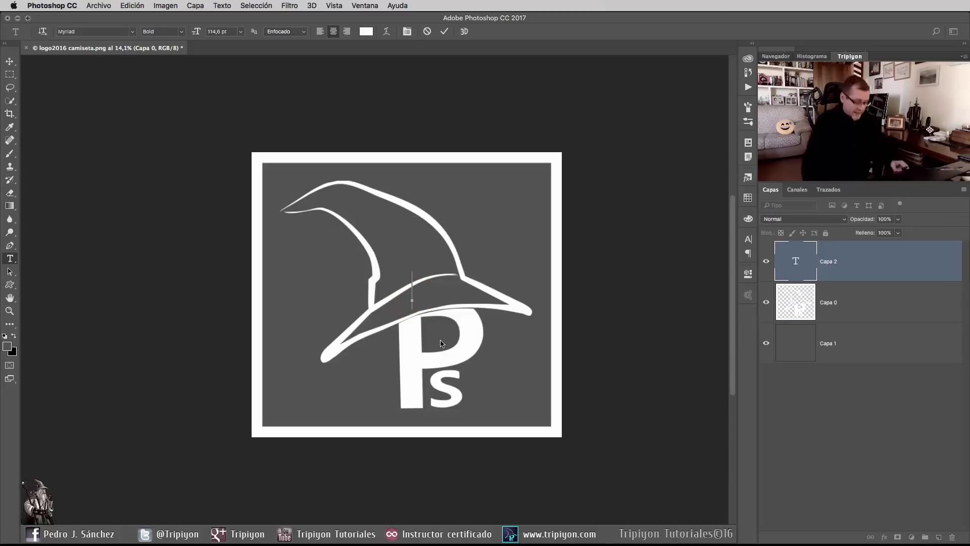
text(TRIPIYON)
key(Return)
text(TUTORIALES)
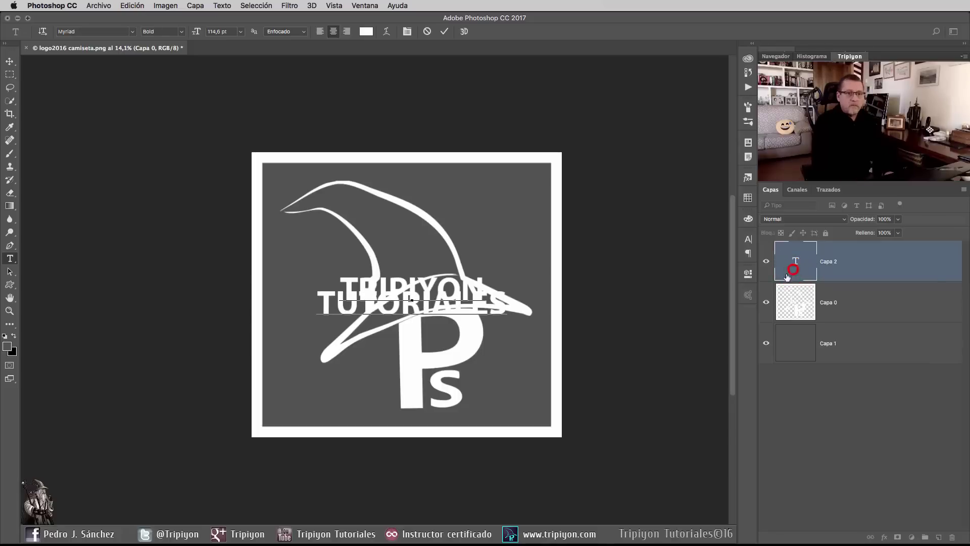
click(787, 276)
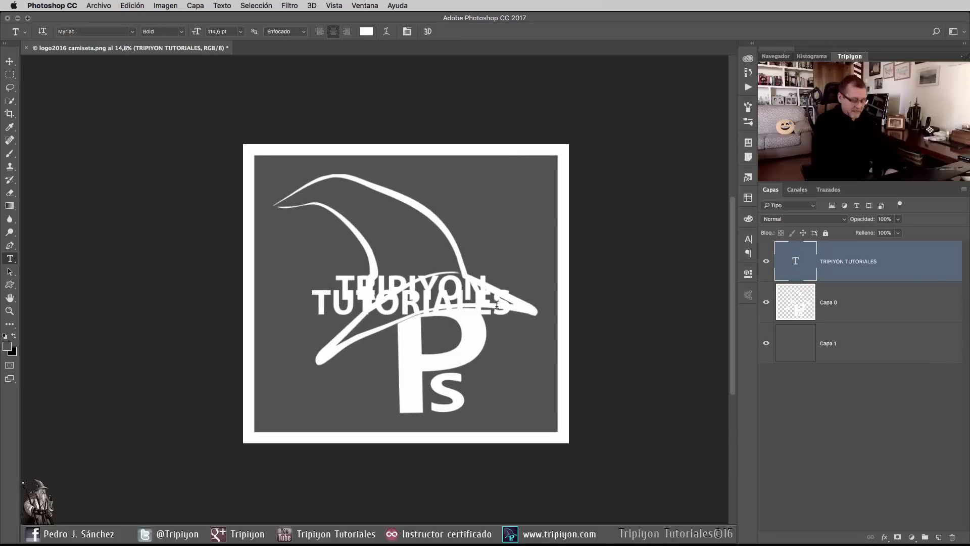
Scale the text up to about 132% and set its leading to Auto.
key(ctrl+t)
drag(510, 270, 538, 246)
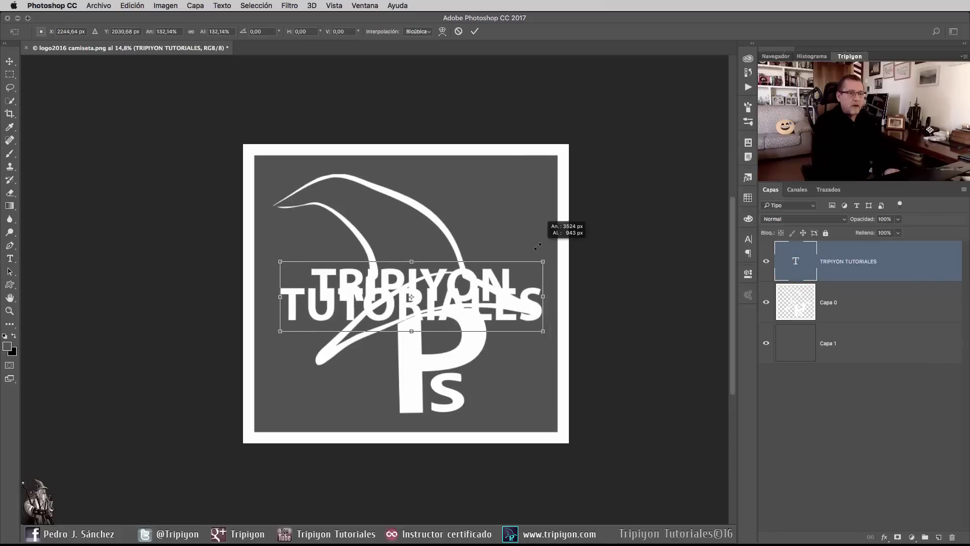
key(Return)
click(748, 239)
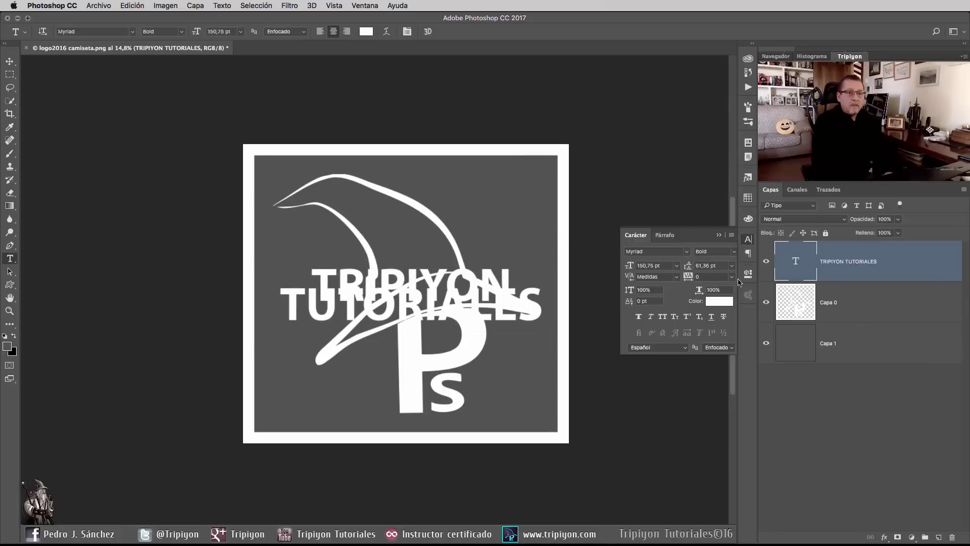
click(731, 267)
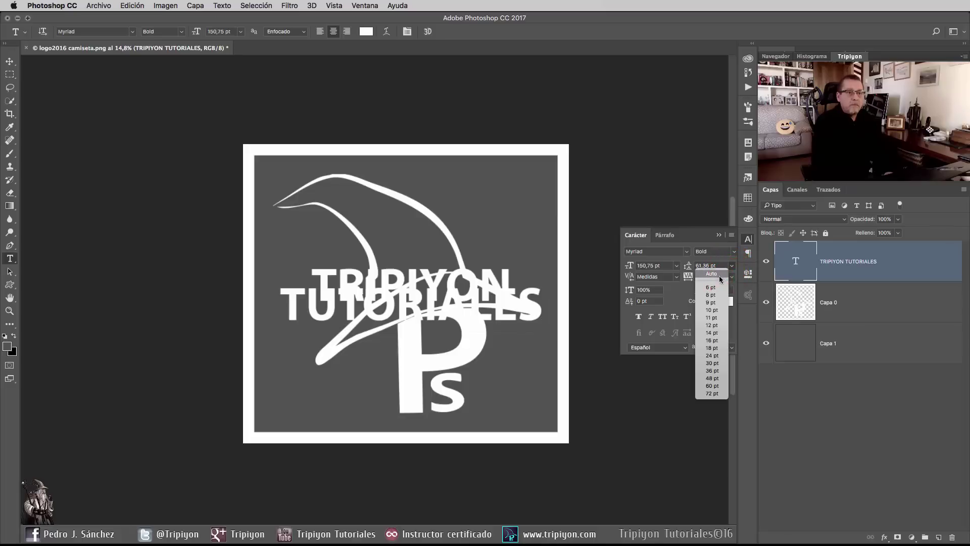
click(719, 274)
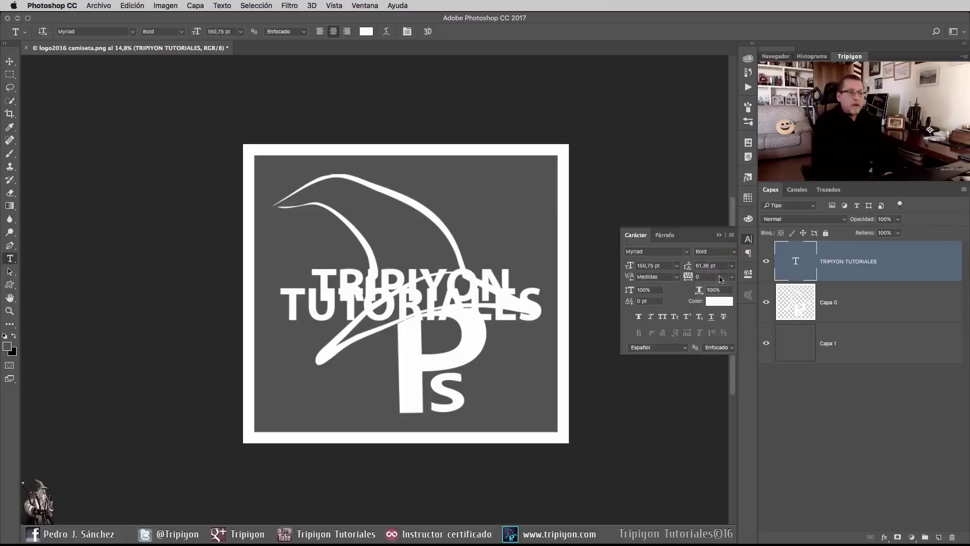
click(748, 240)
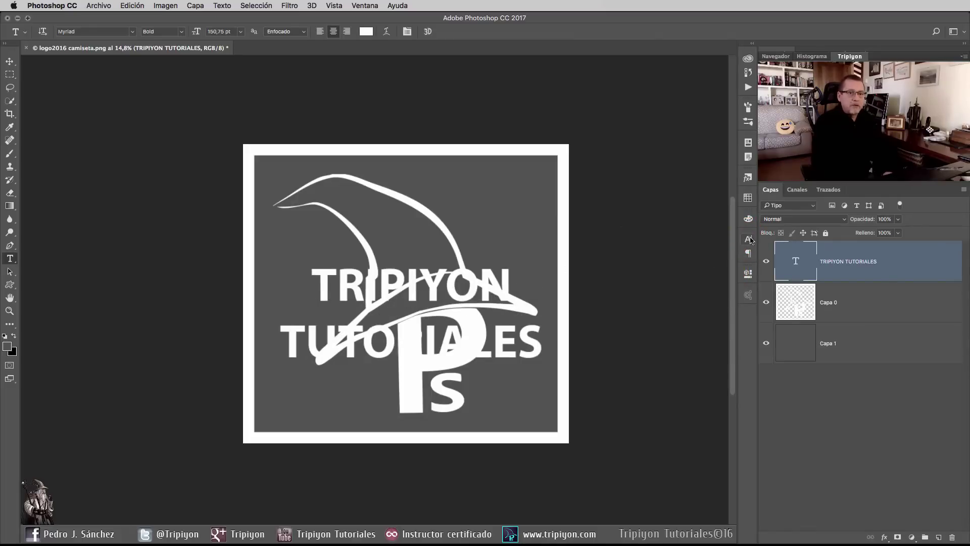
Confirm Auto leading, move the text block higher on the logo, and hide the layer.
click(748, 240)
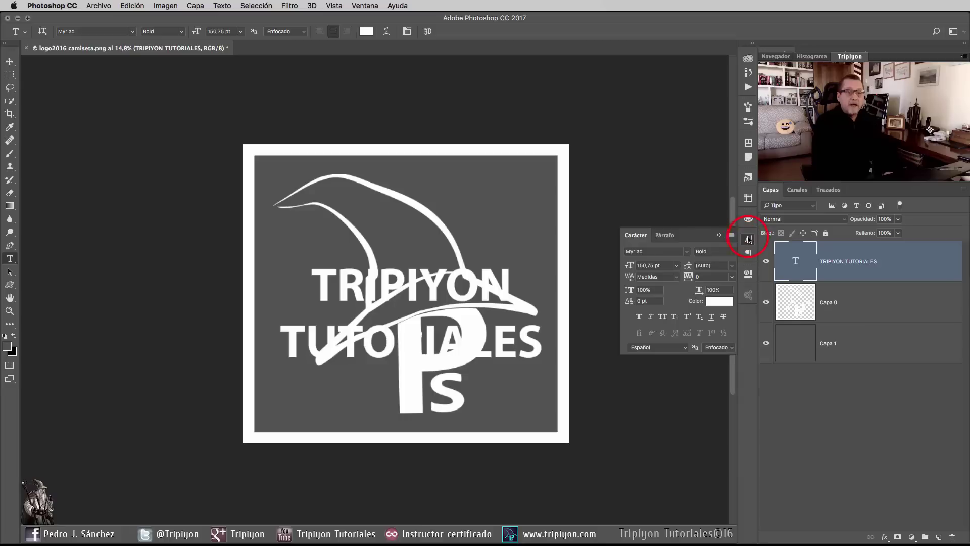
click(731, 266)
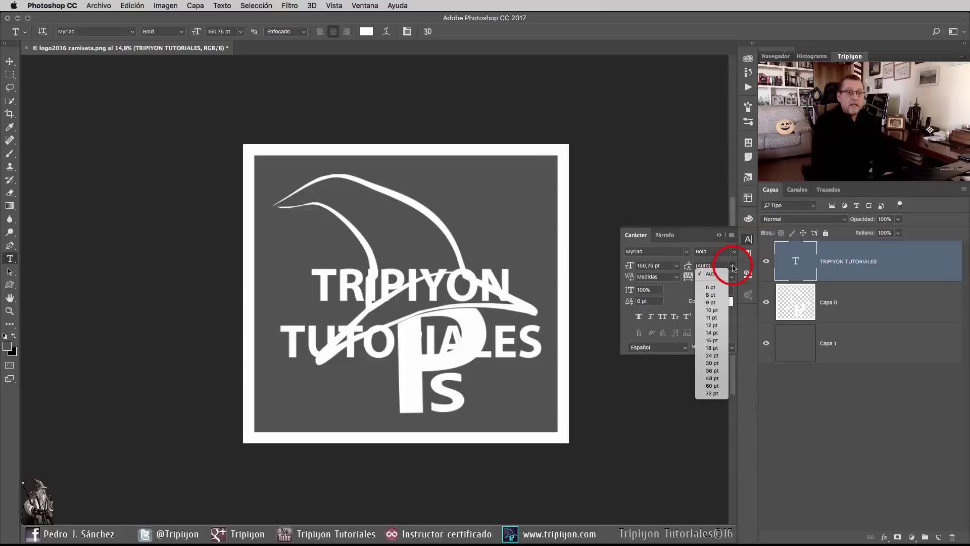
click(719, 270)
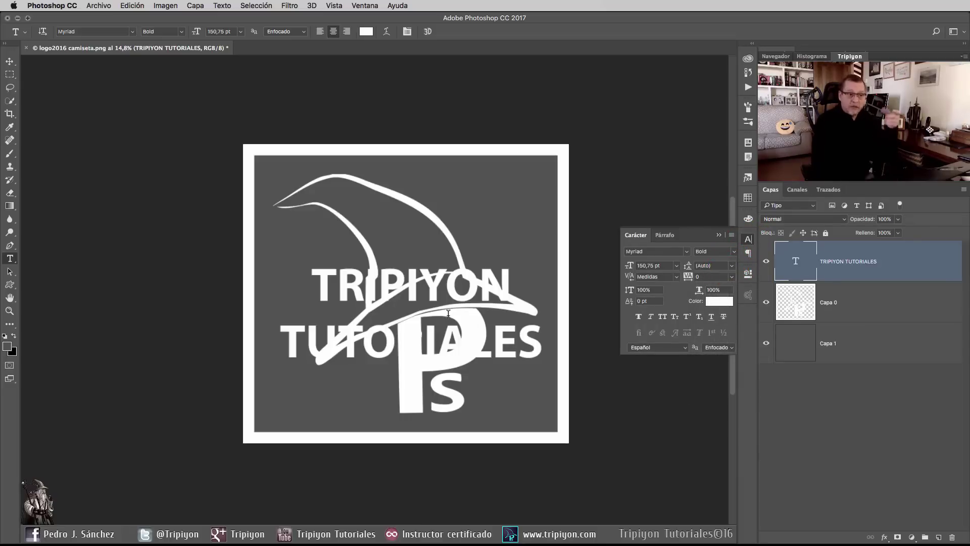
click(747, 243)
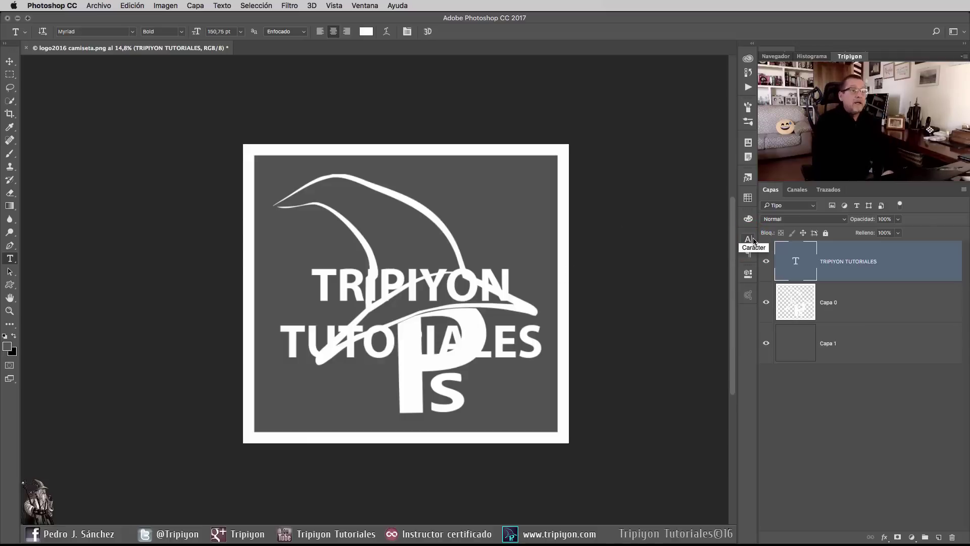
click(379, 6)
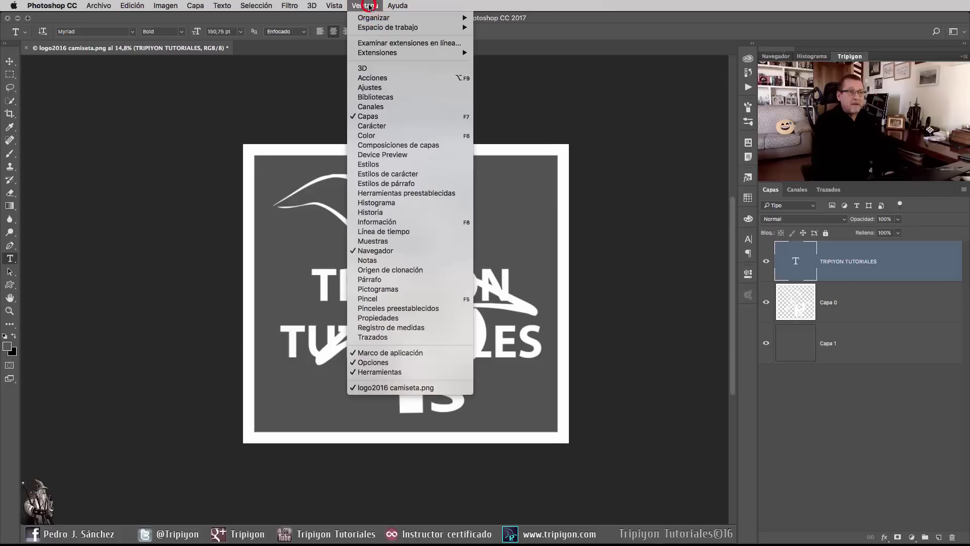
key(Escape)
drag(437, 353, 438, 335)
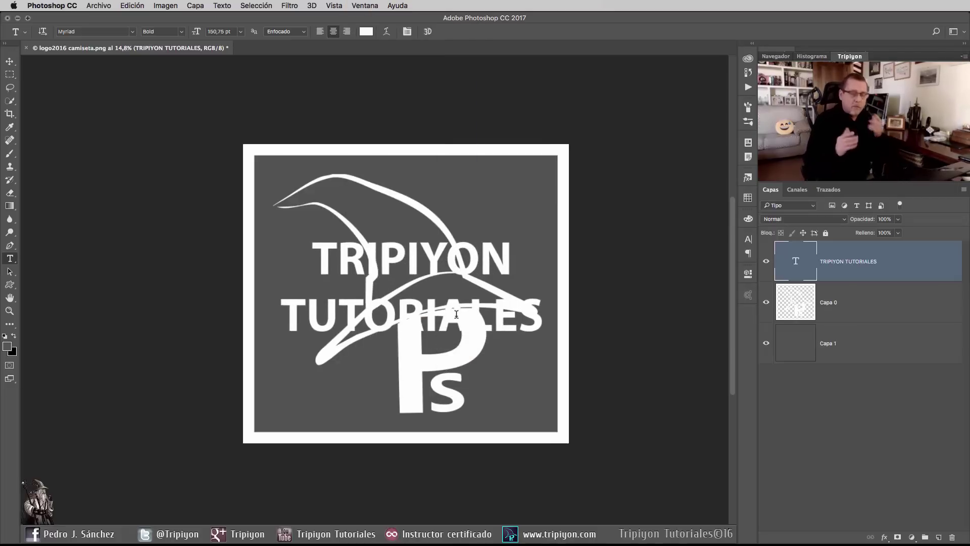
click(765, 262)
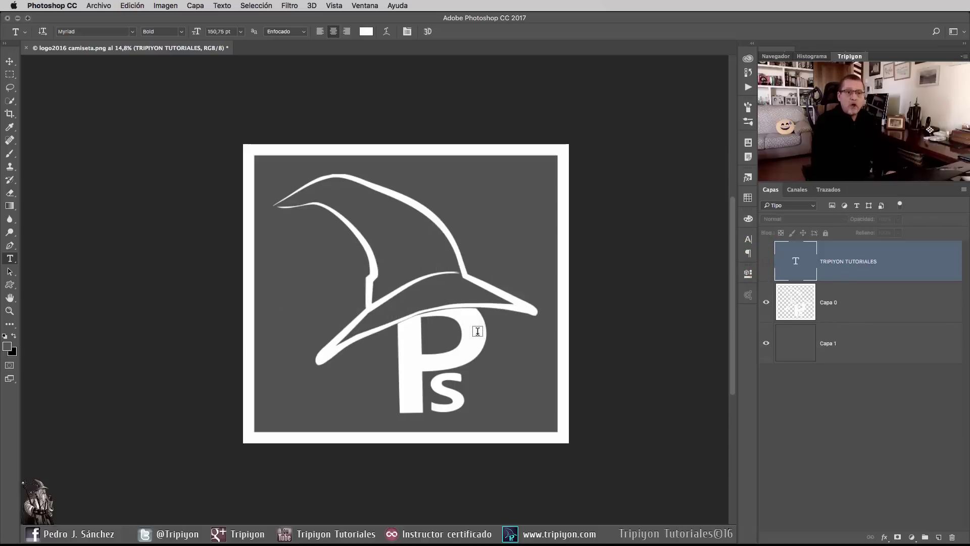
Select Capa 0, hide the grey Capa 1 background, and load Capa 0's pixels as a selection.
click(865, 308)
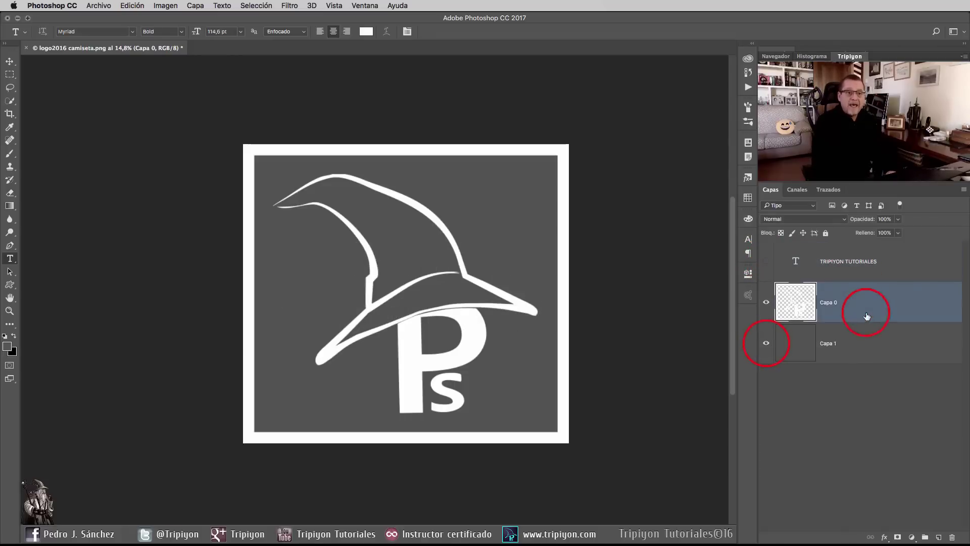
click(766, 345)
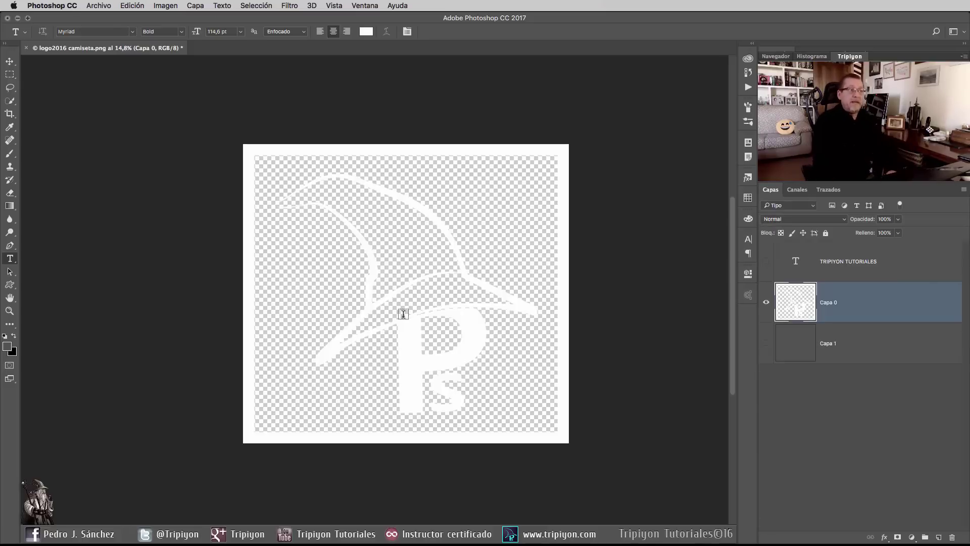
click(96, 6)
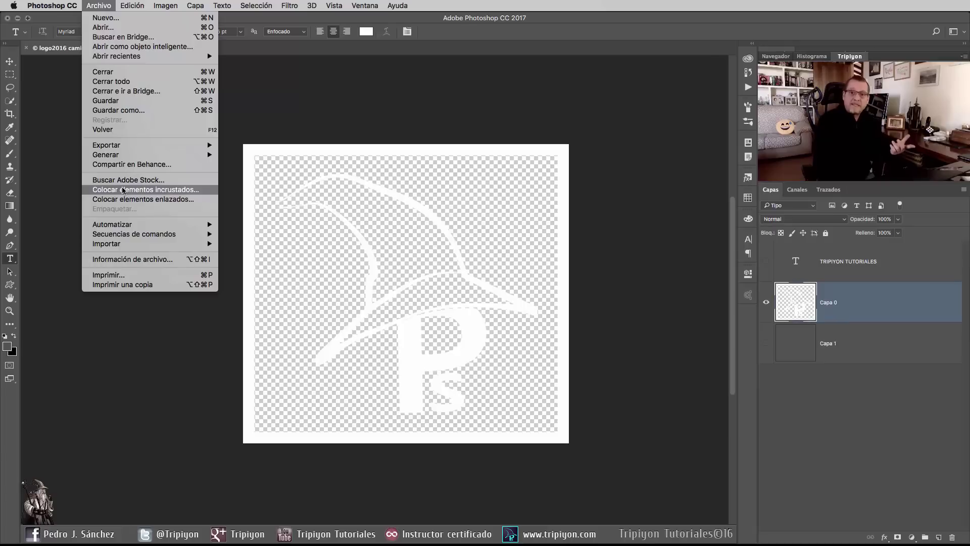
click(112, 6)
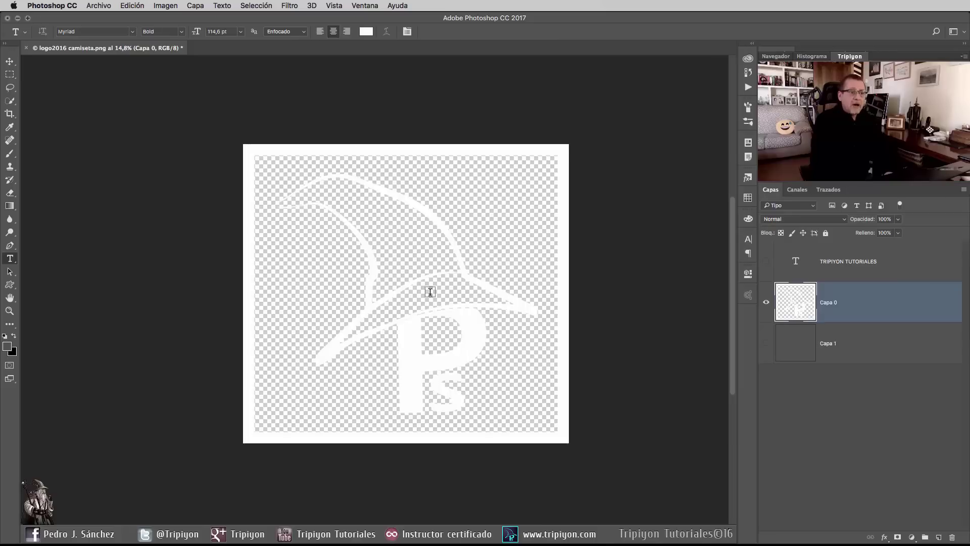
ctrl+click(801, 310)
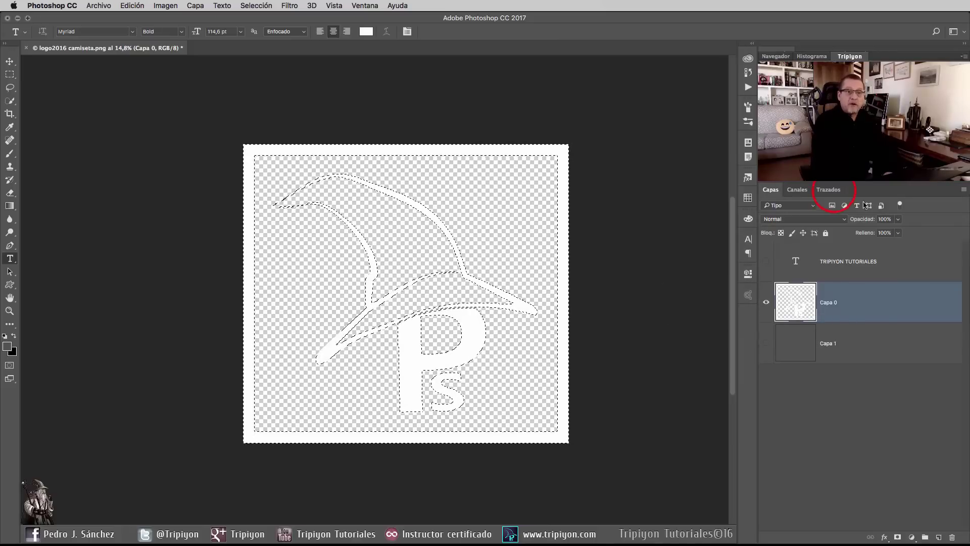
Convert the logo selection into a work path from the Paths panel.
click(831, 190)
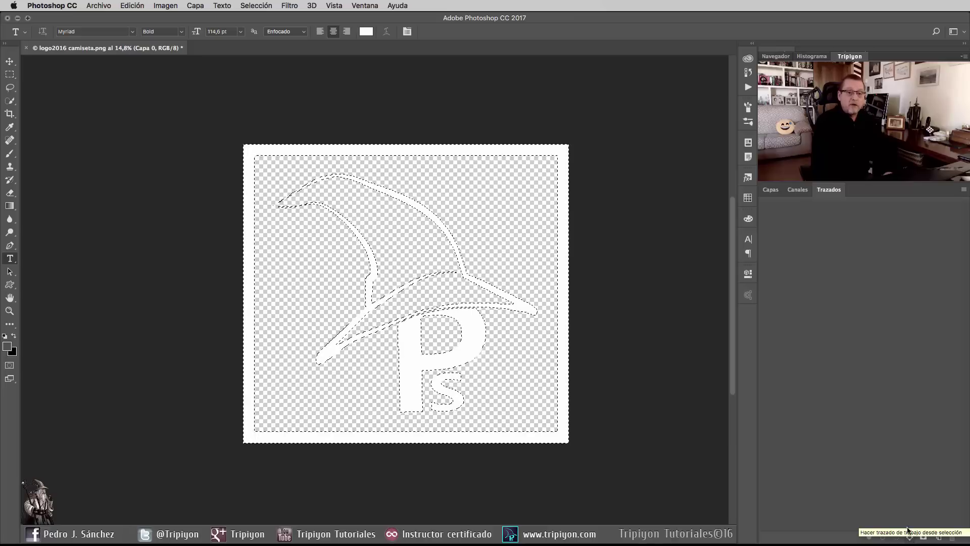
click(910, 539)
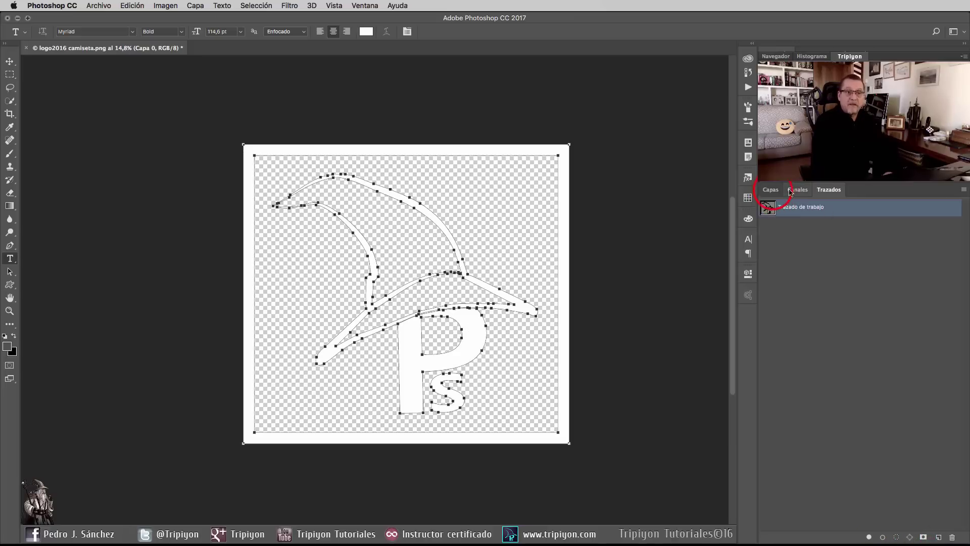
click(772, 190)
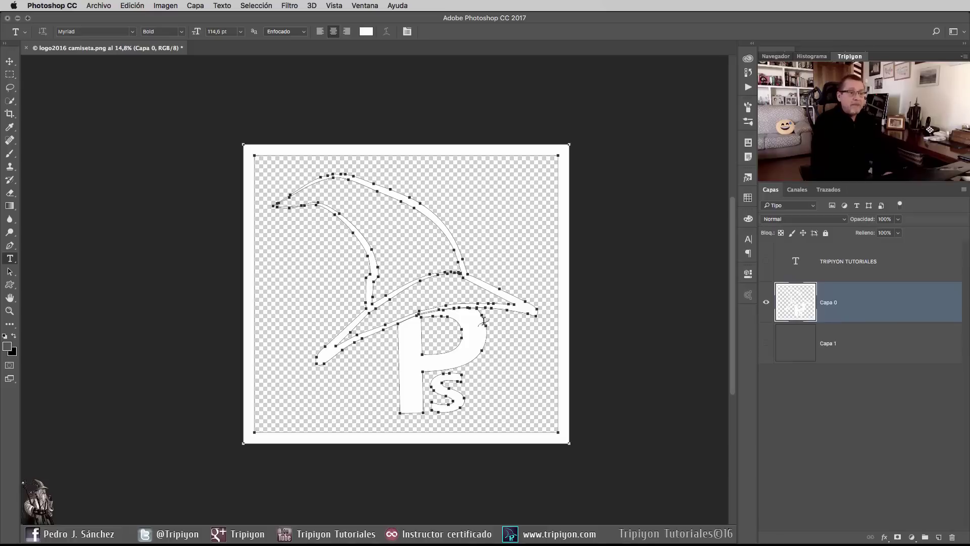
Define the path as a custom shape named 'Marca de agua'.
click(140, 5)
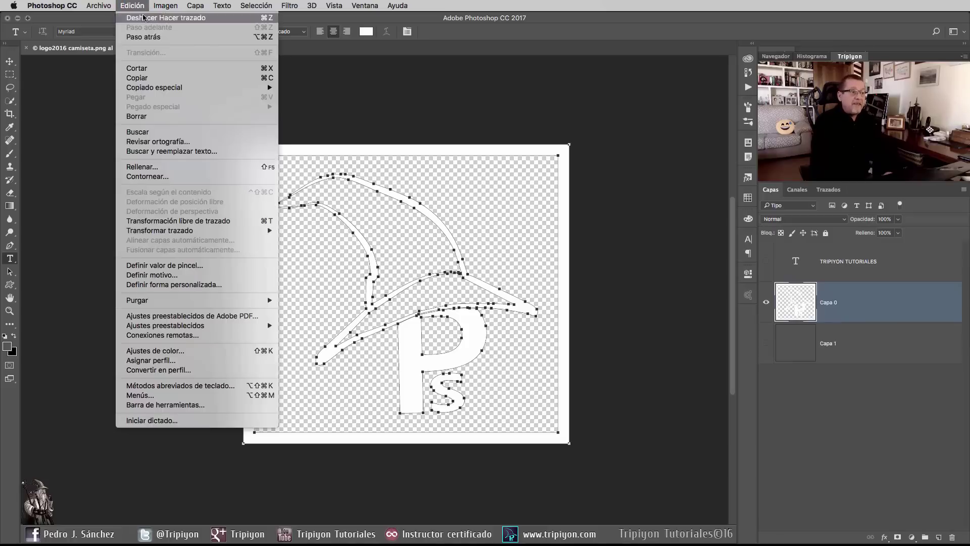
click(183, 286)
text(Marca de agua)
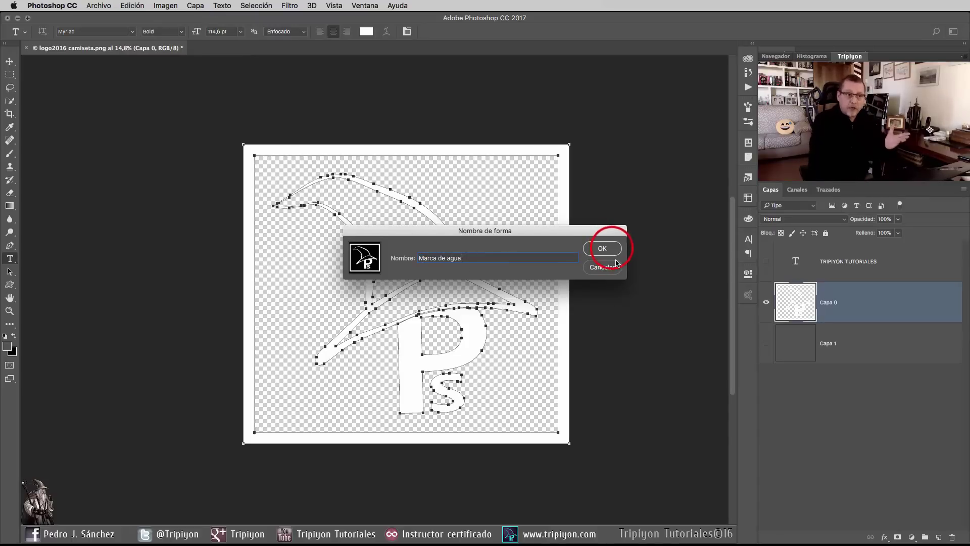
click(604, 248)
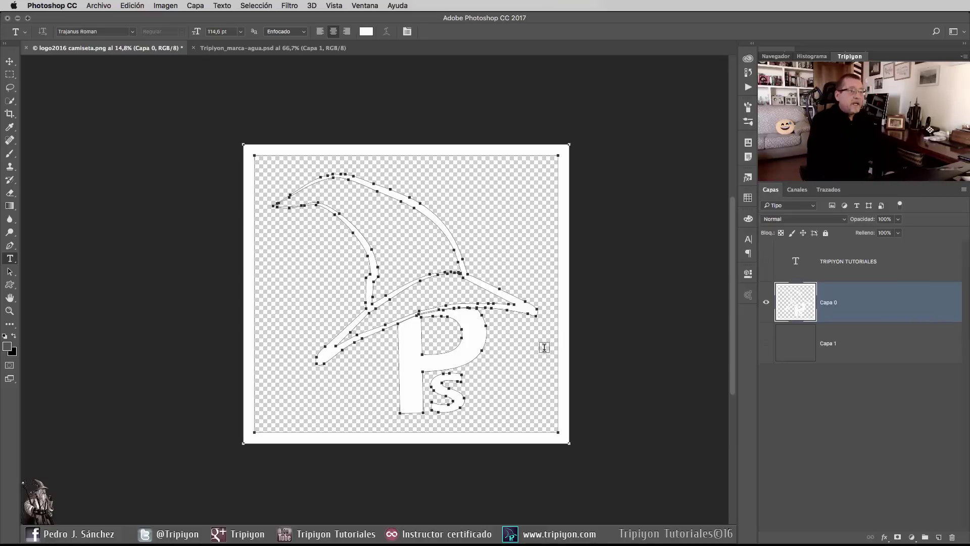
Bring Tripiyon_marca-agua.psd to the front and select the Custom Shape tool.
click(304, 50)
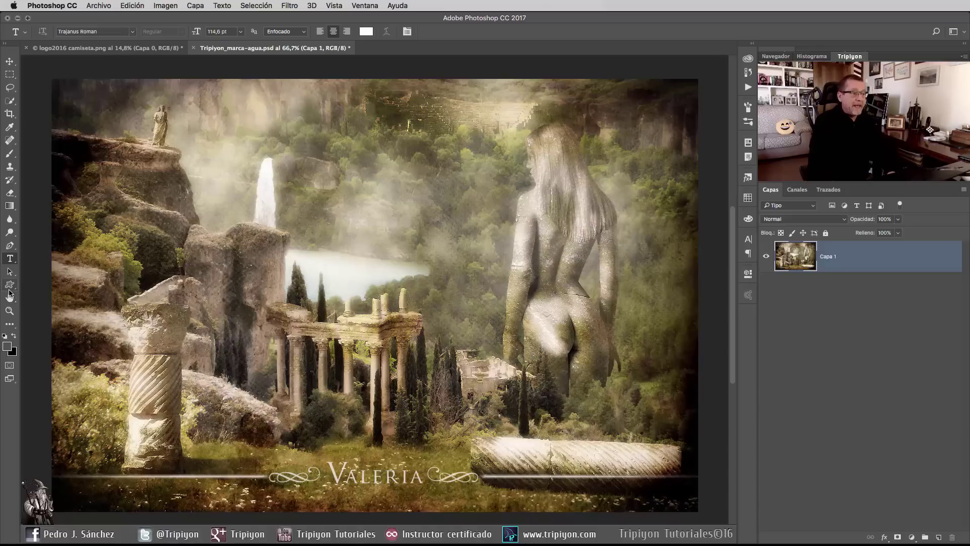
click(10, 289)
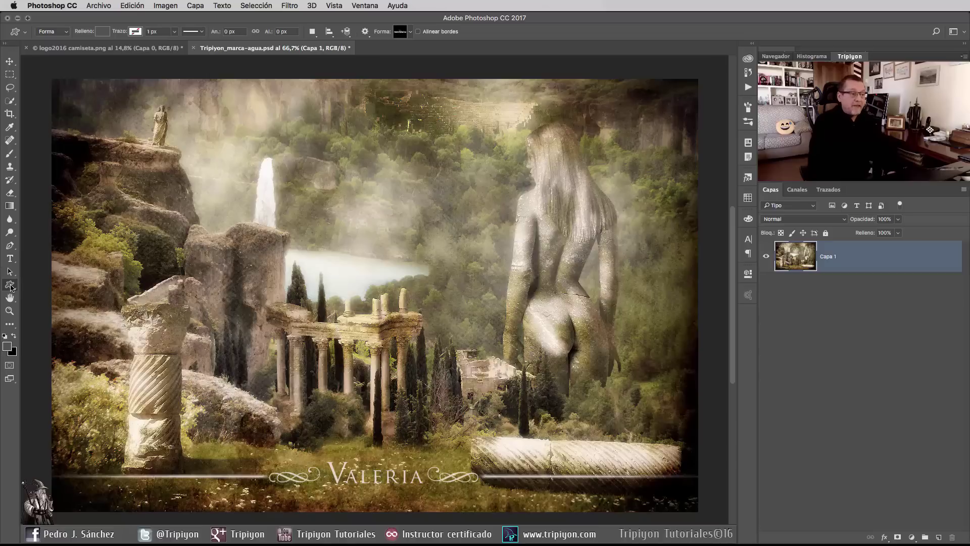
right_click(10, 287)
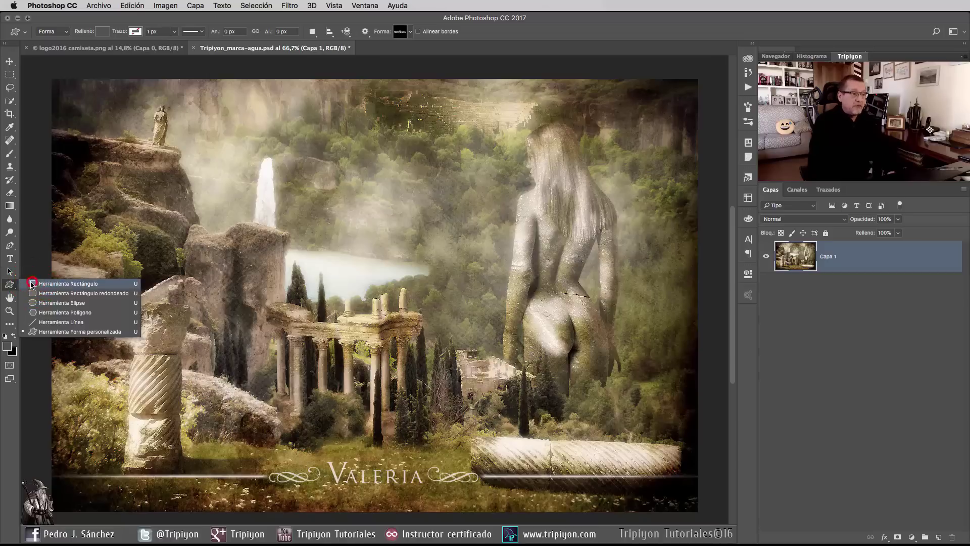
click(50, 277)
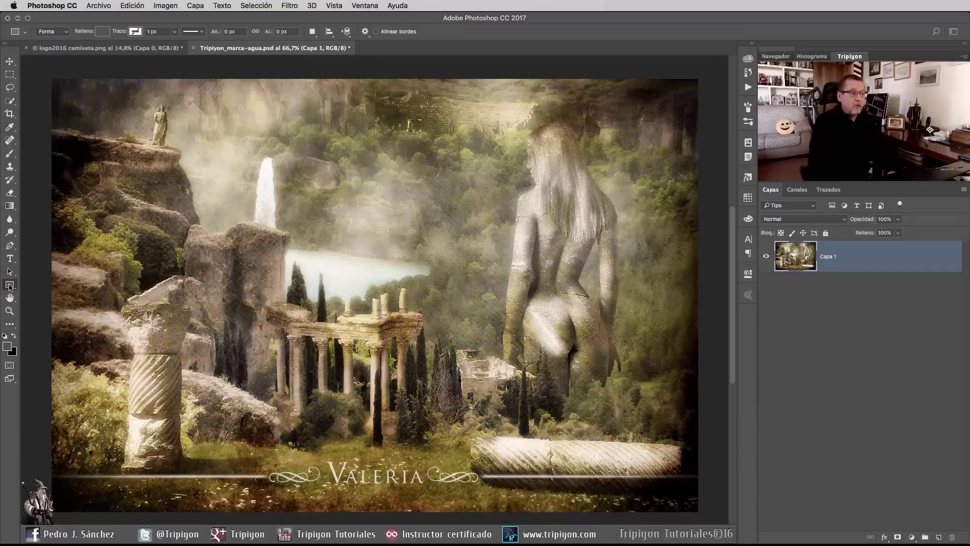
right_click(10, 287)
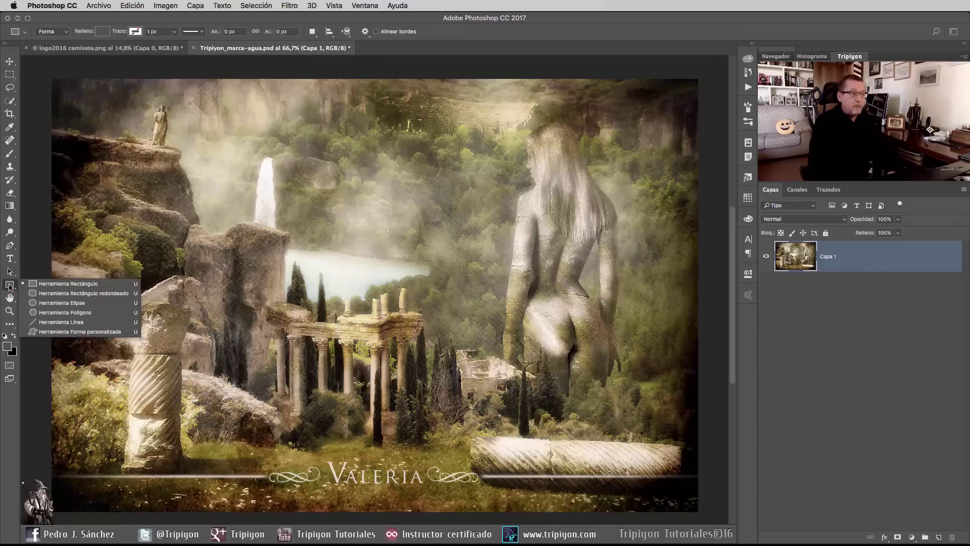
click(72, 331)
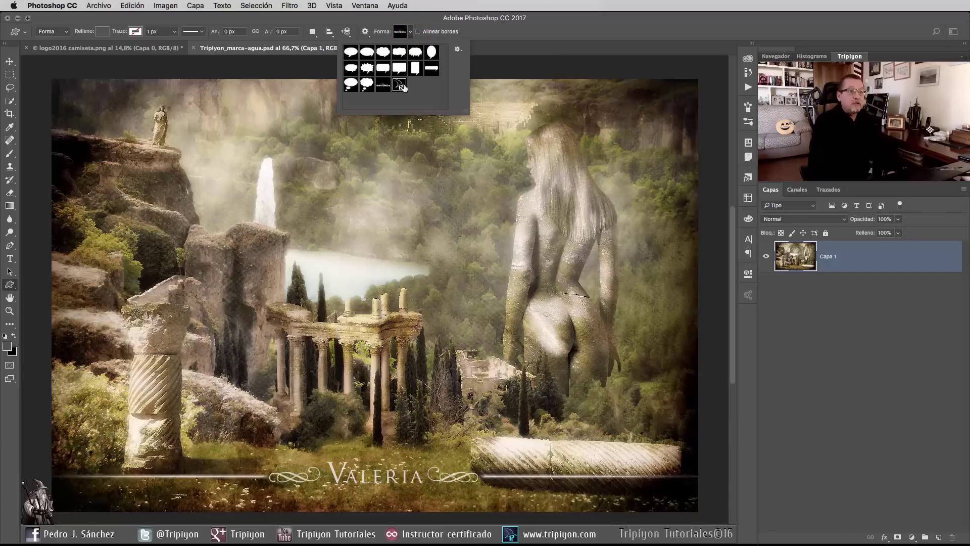
Pick the Marca de agua shape in the Shape picker.
click(402, 88)
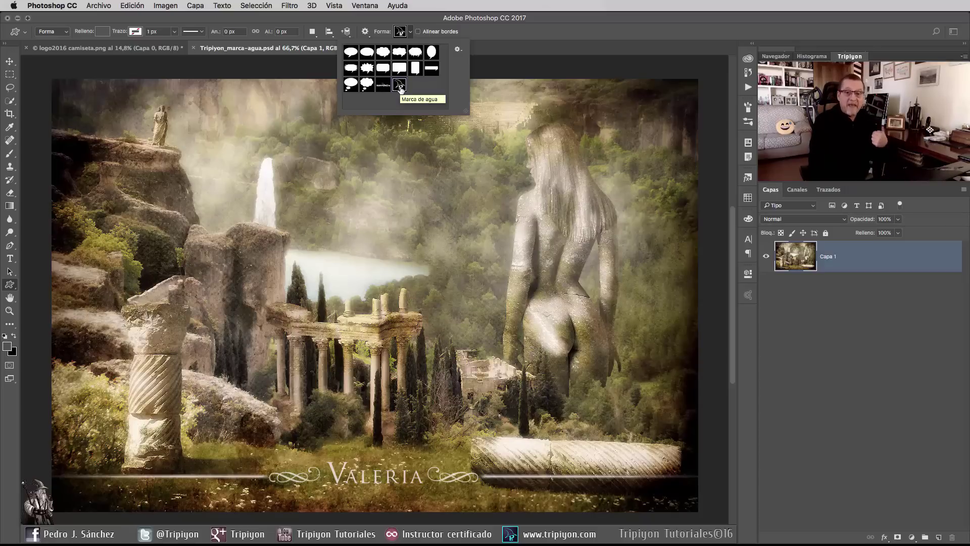
click(410, 32)
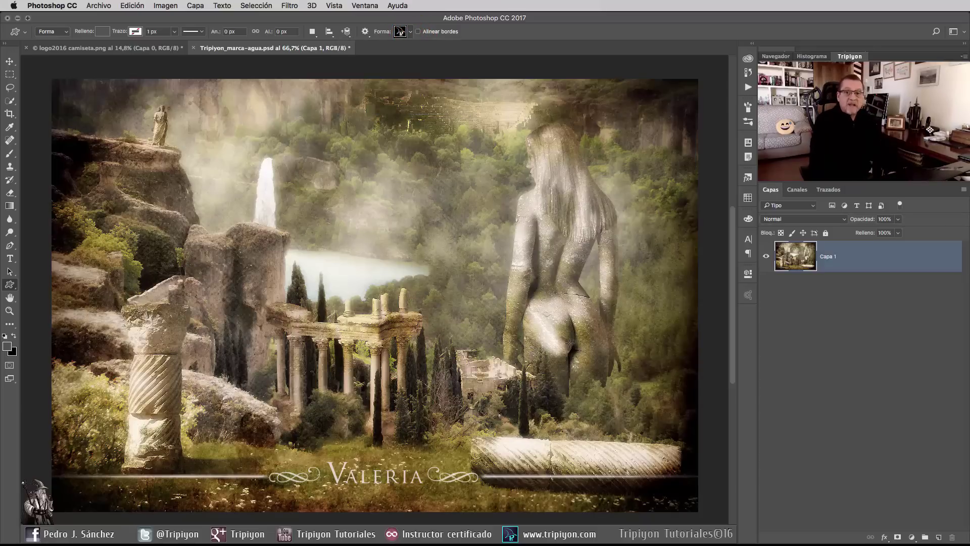
click(365, 32)
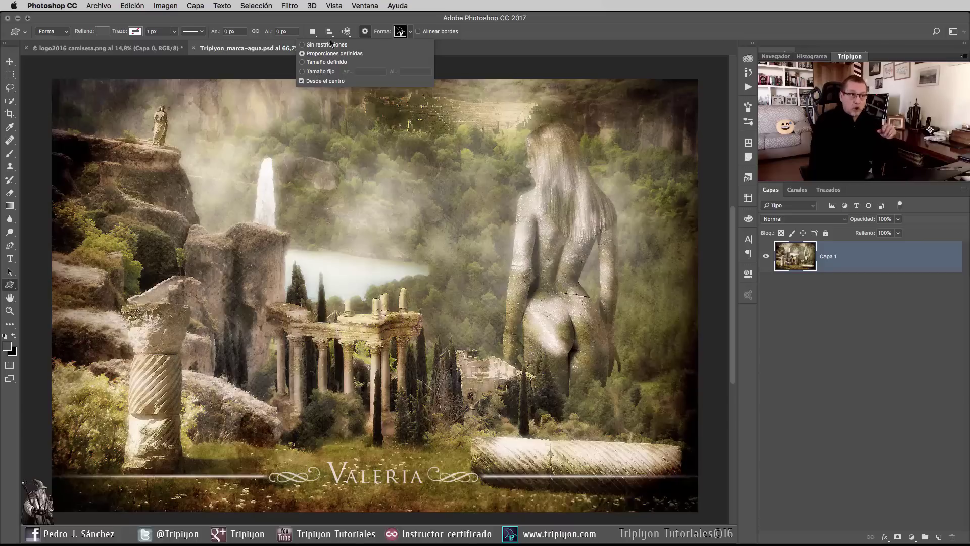
Set custom shapes to Defined Proportions drawn From Center, cancelling the Create Custom Shape dialog.
click(315, 79)
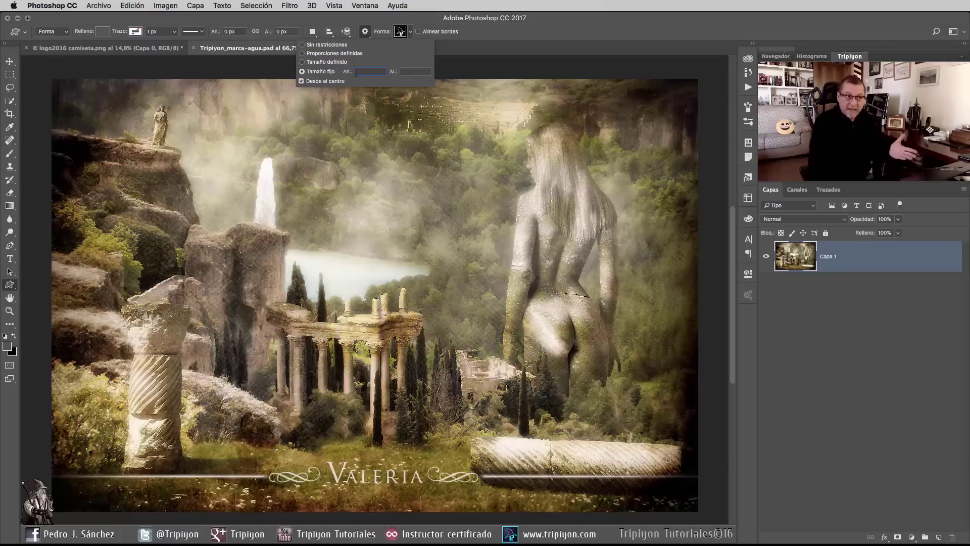
click(328, 54)
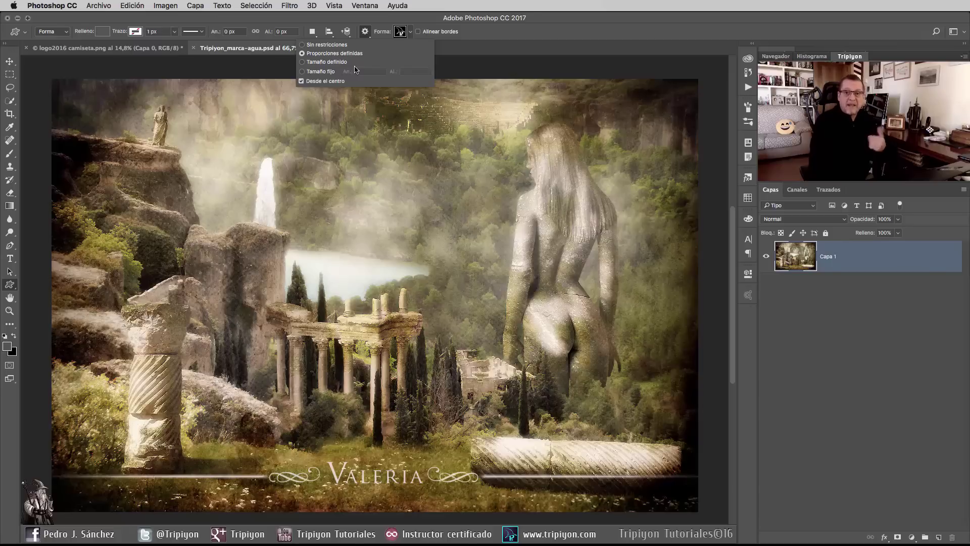
click(520, 24)
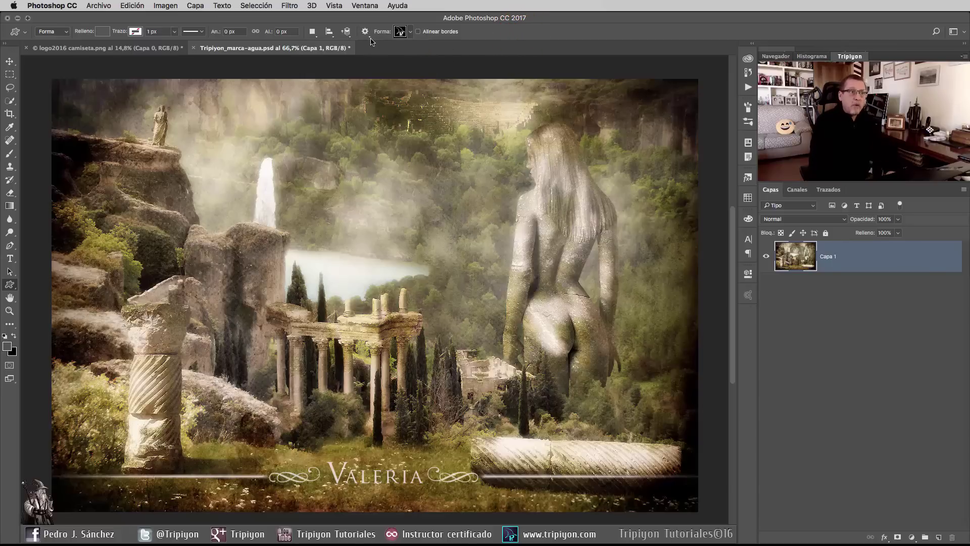
click(386, 275)
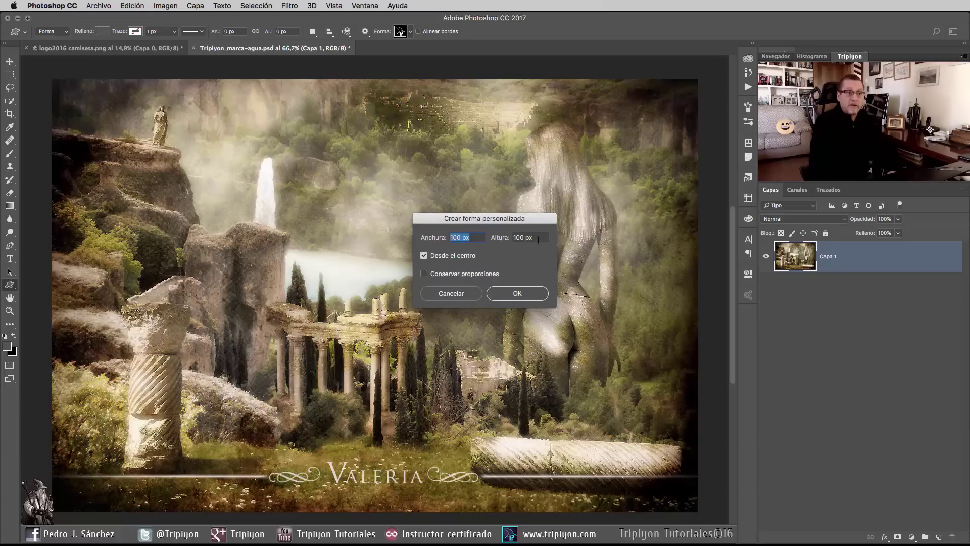
click(463, 296)
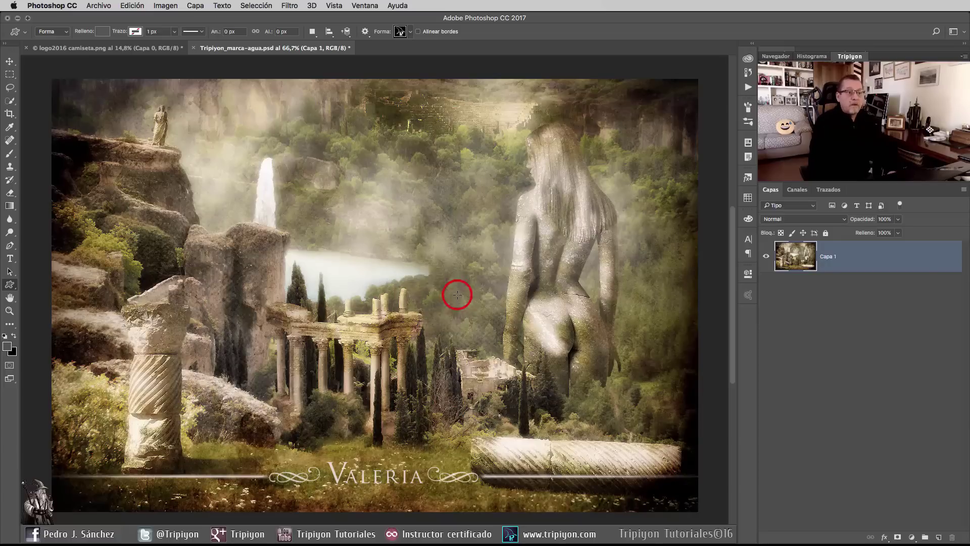
click(379, 257)
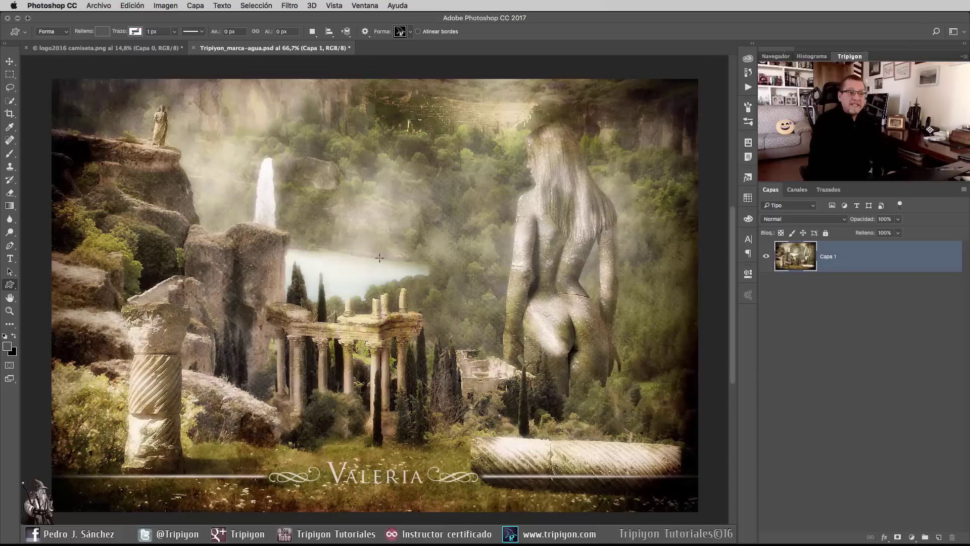
mouse_move(379, 257)
mouse_down()
mouse_move(540, 394)
mouse_move(399, 292)
mouse_move(488, 354)
mouse_up()
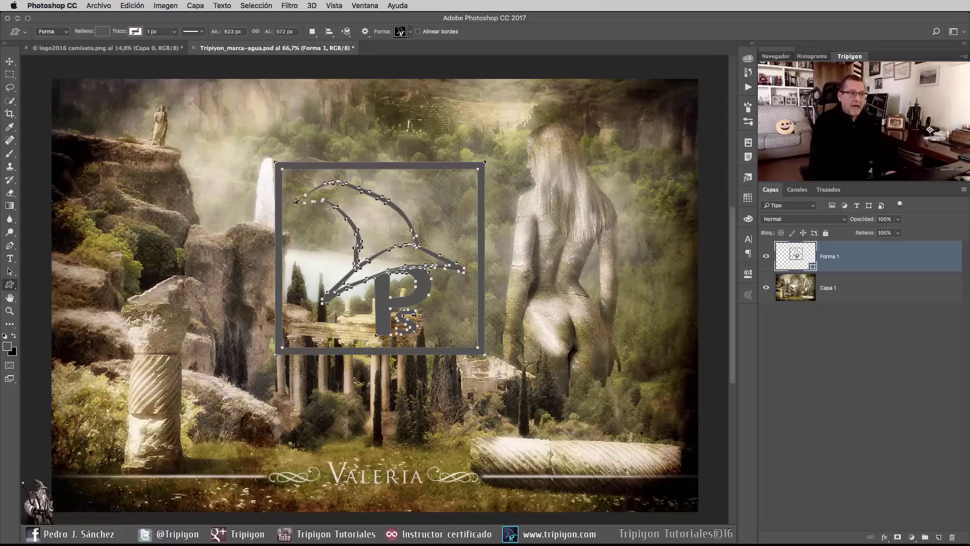
key(ctrl+z)
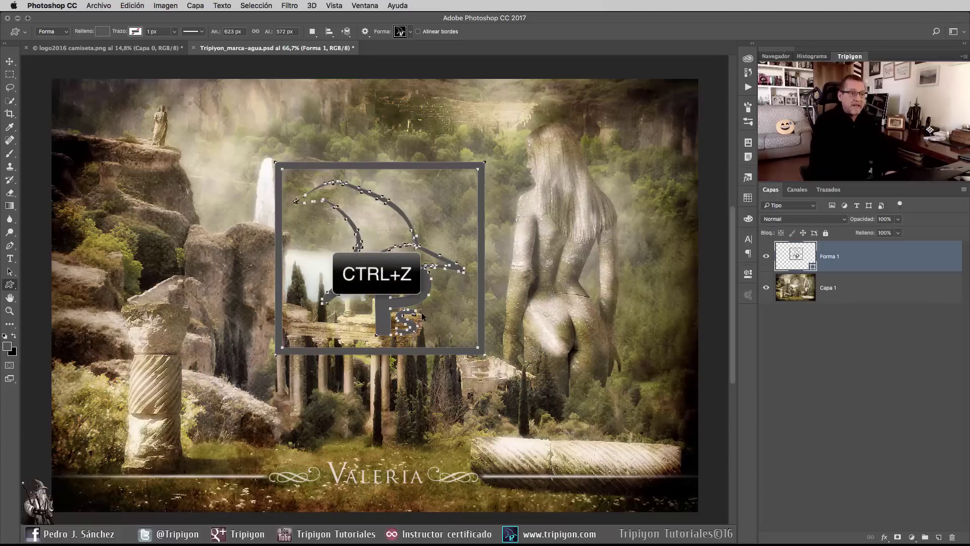
key(ctrl+z)
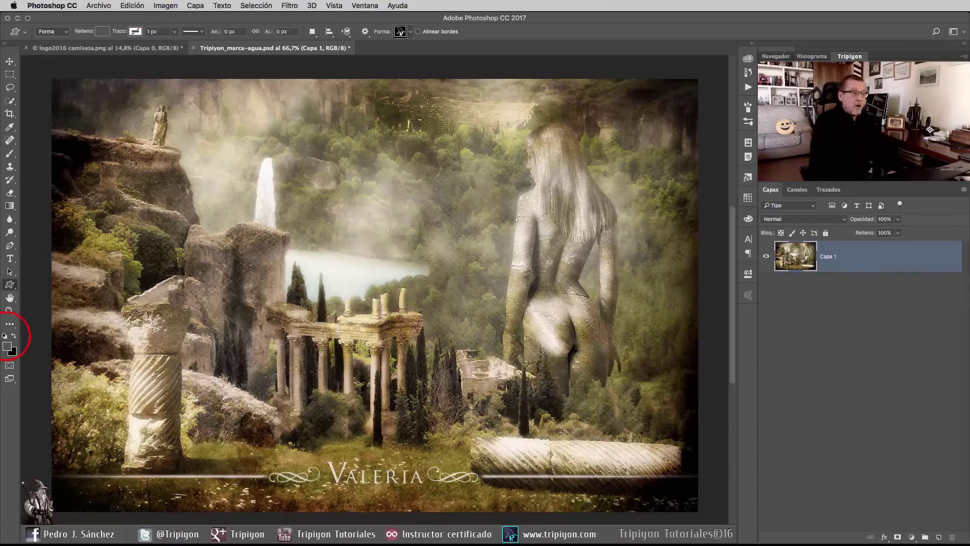
click(5, 337)
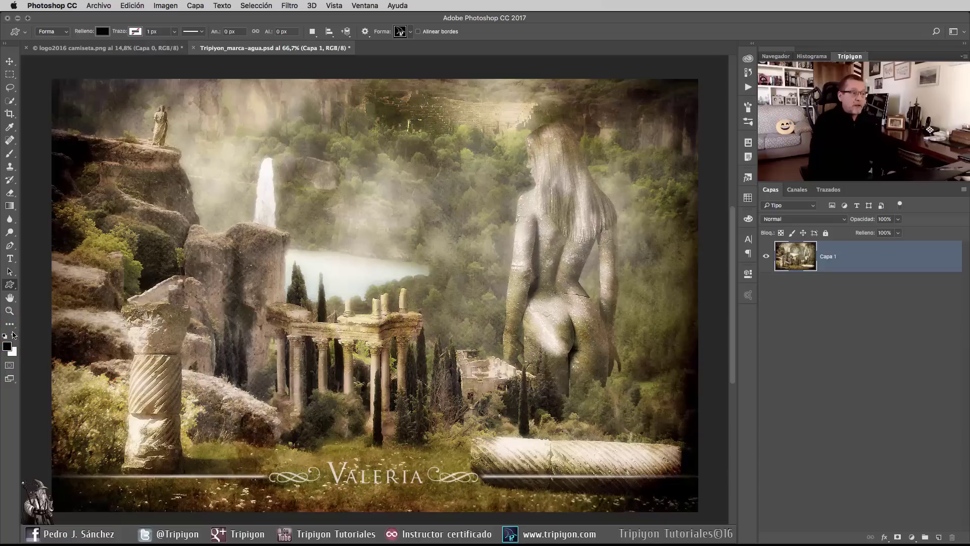
click(15, 335)
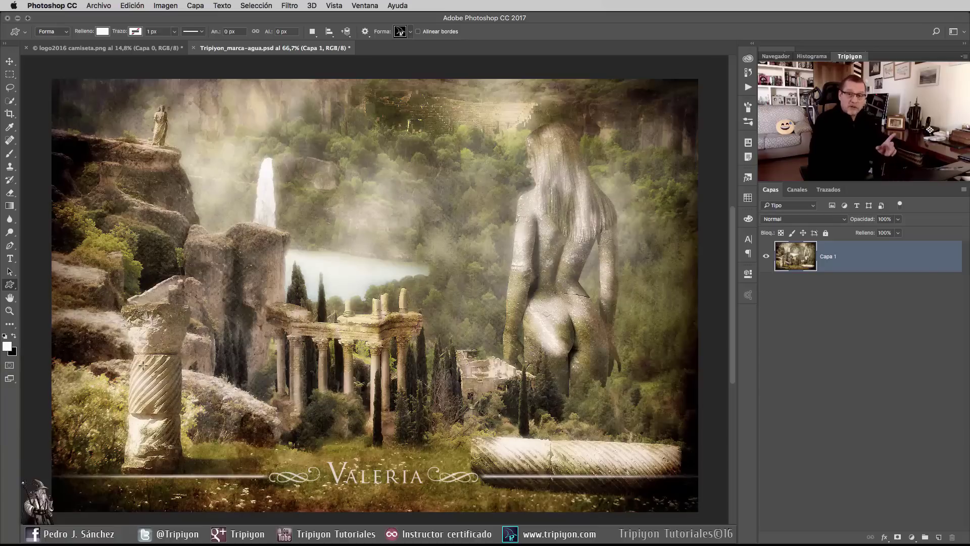
key(d)
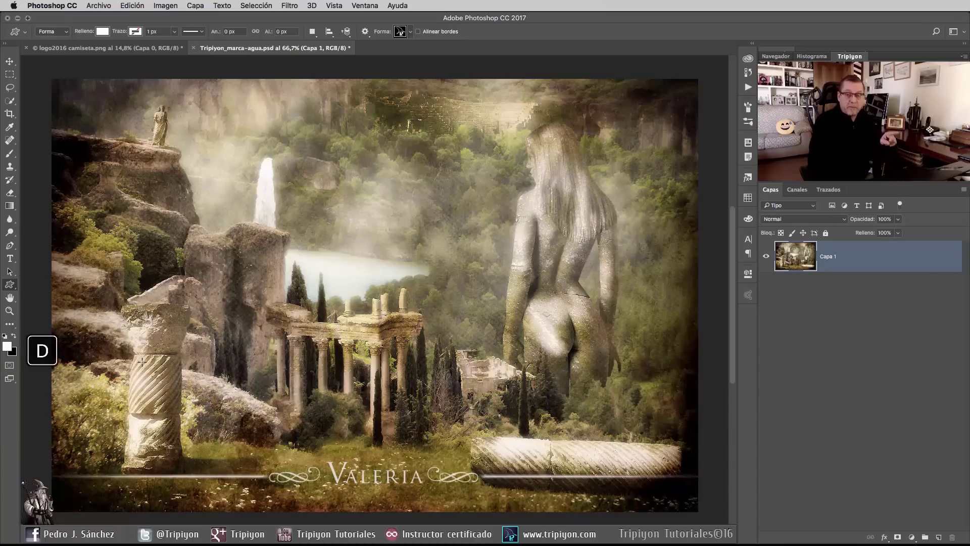
key(x)
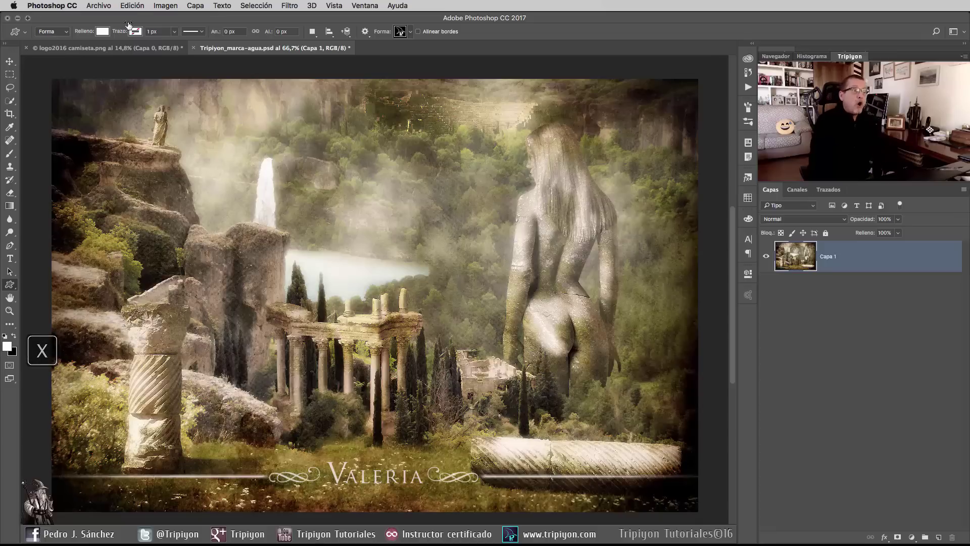
click(103, 32)
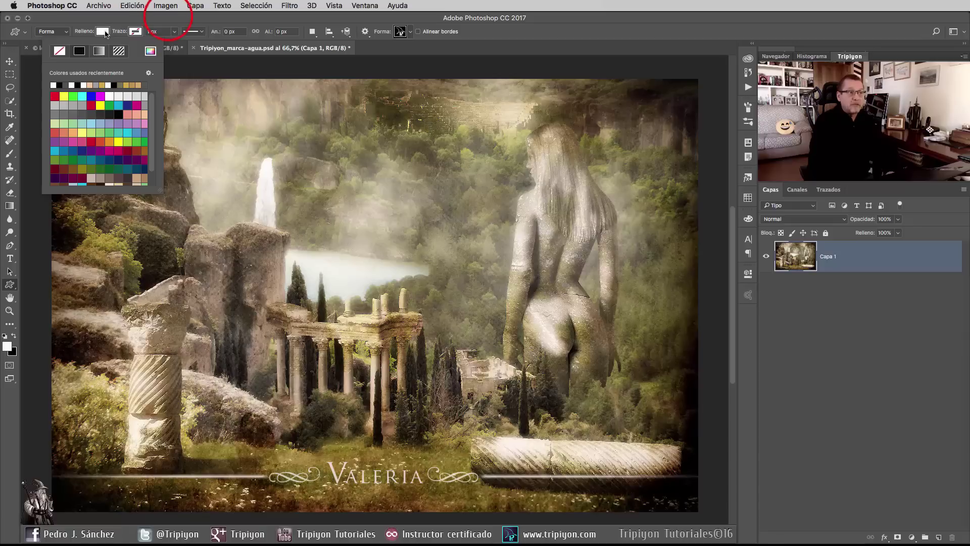
click(168, 19)
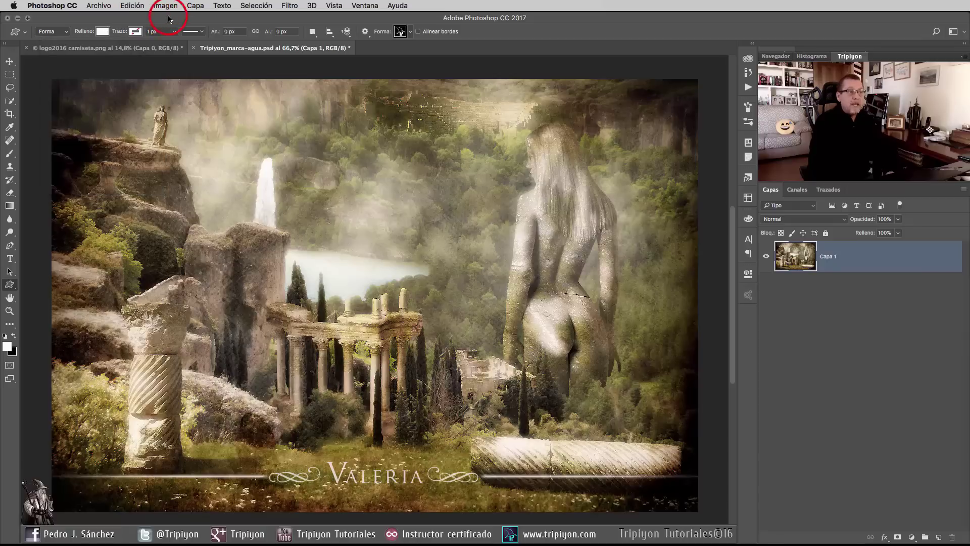
click(138, 32)
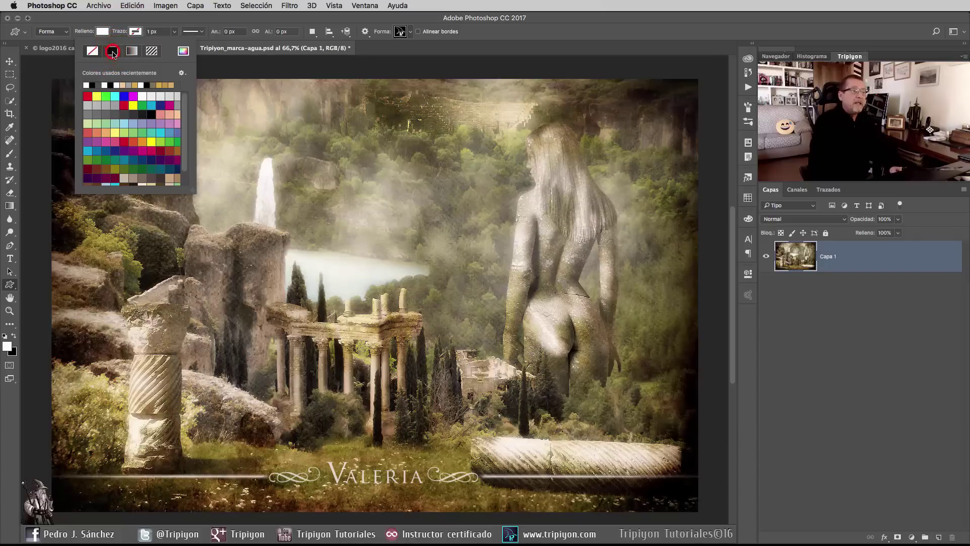
click(112, 51)
click(174, 32)
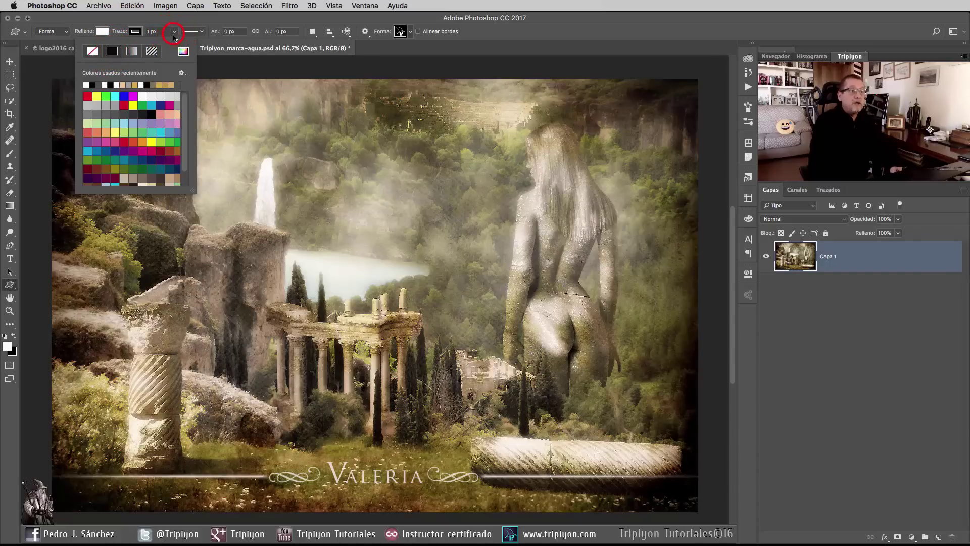
click(151, 32)
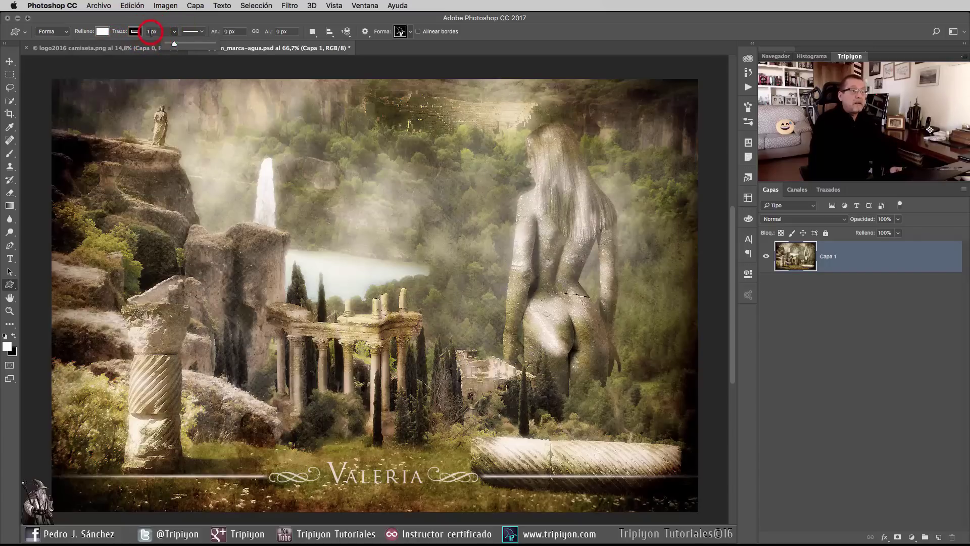
text(2px)
key(Return)
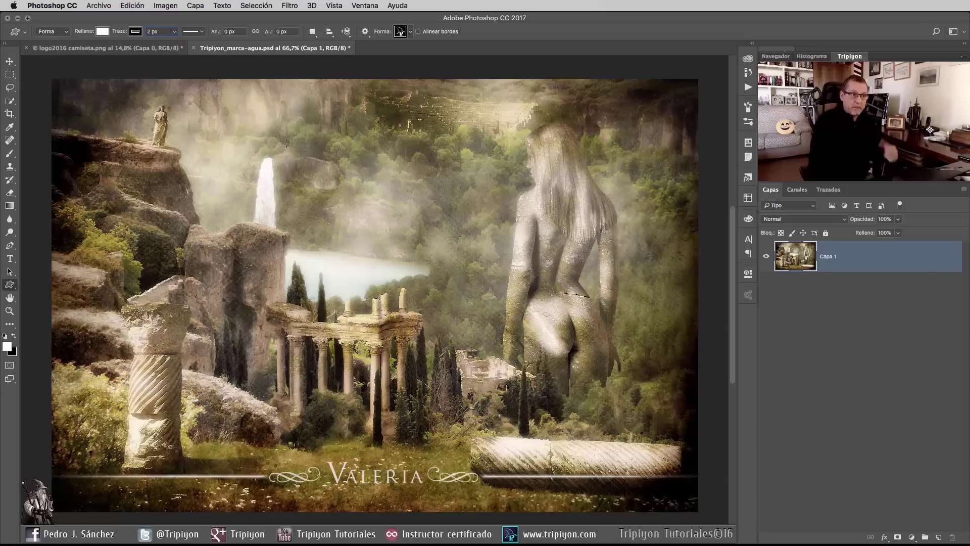
click(373, 277)
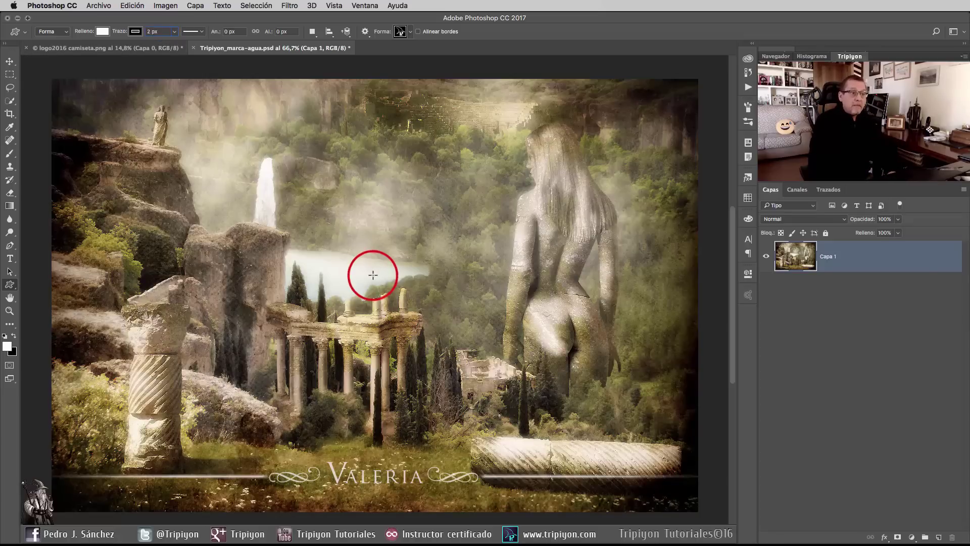
Draw the white Ps logo shape, about 808 × 741 px, over the temple in Normal mode.
drag(373, 275, 516, 400)
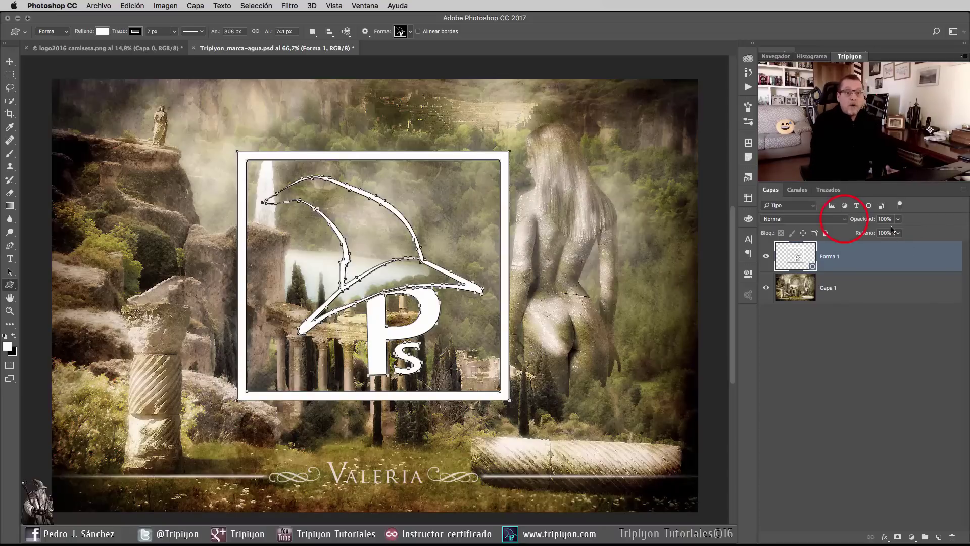
click(843, 219)
click(845, 221)
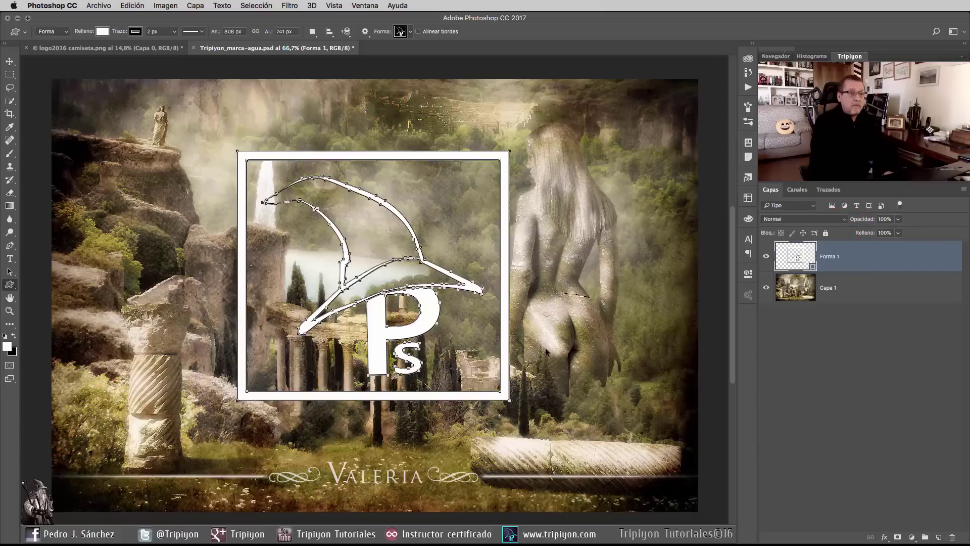
Try Soft Light, revert the logo layer to Normal, and lower its opacity to 58%.
key(ctrl)
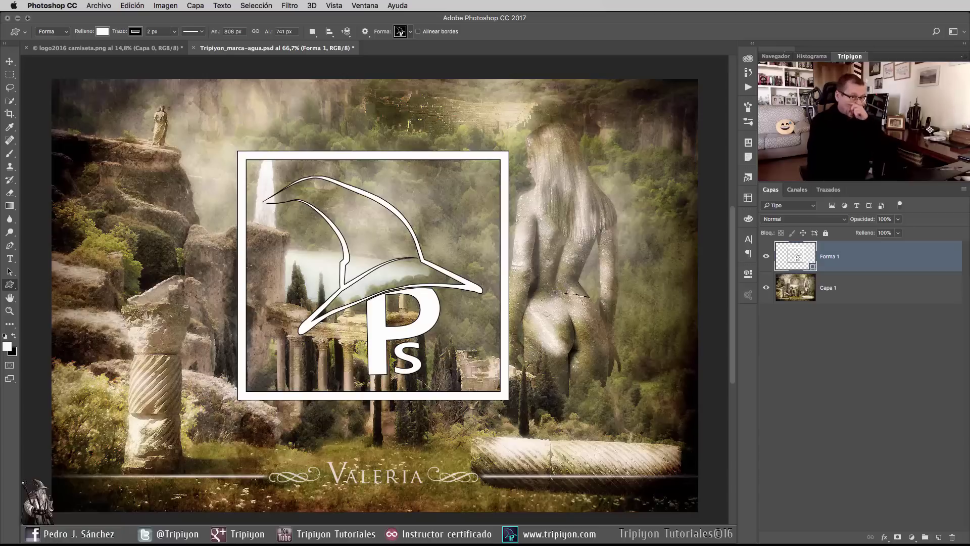
click(832, 217)
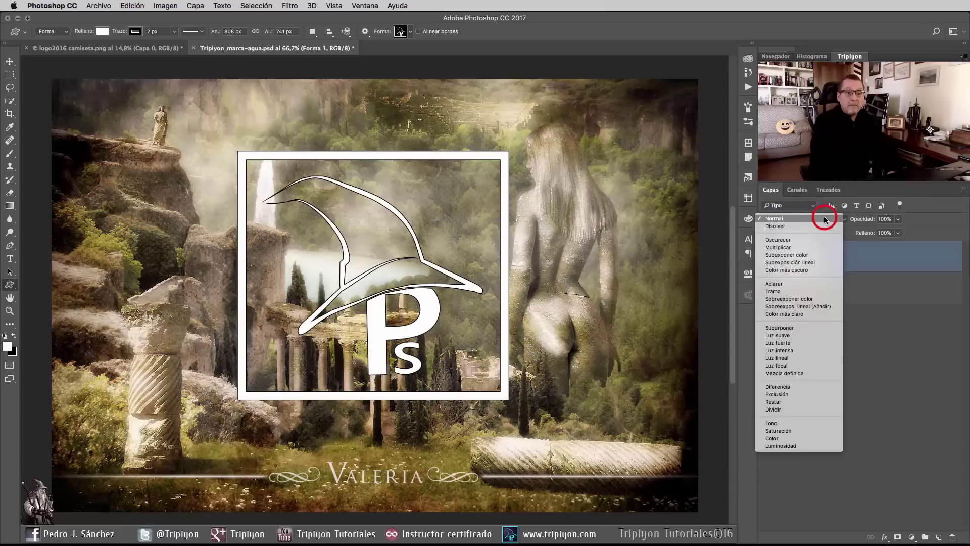
click(786, 335)
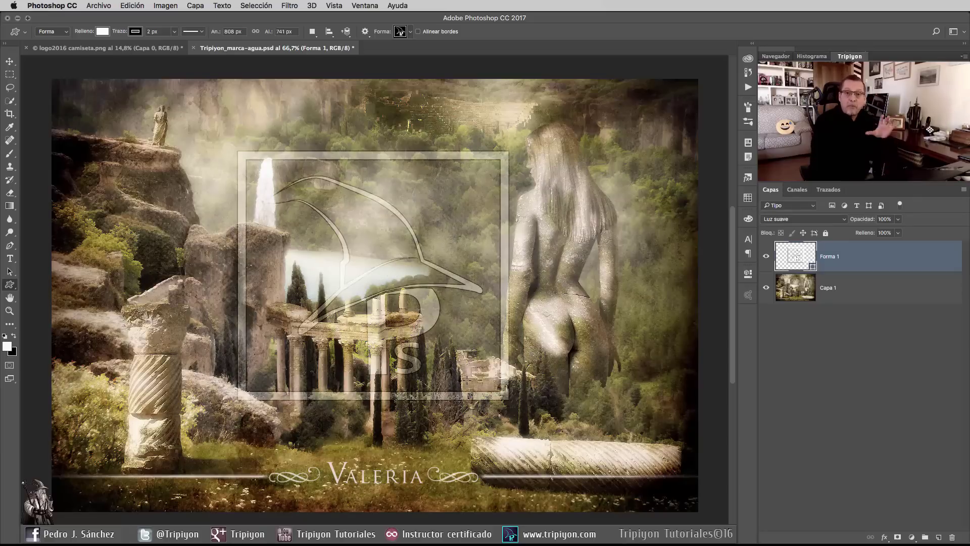
click(774, 219)
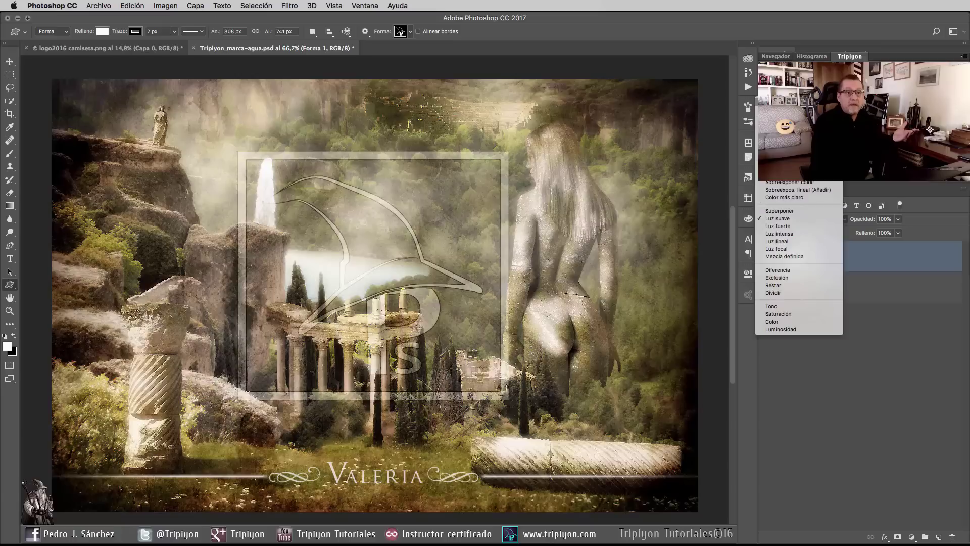
click(778, 102)
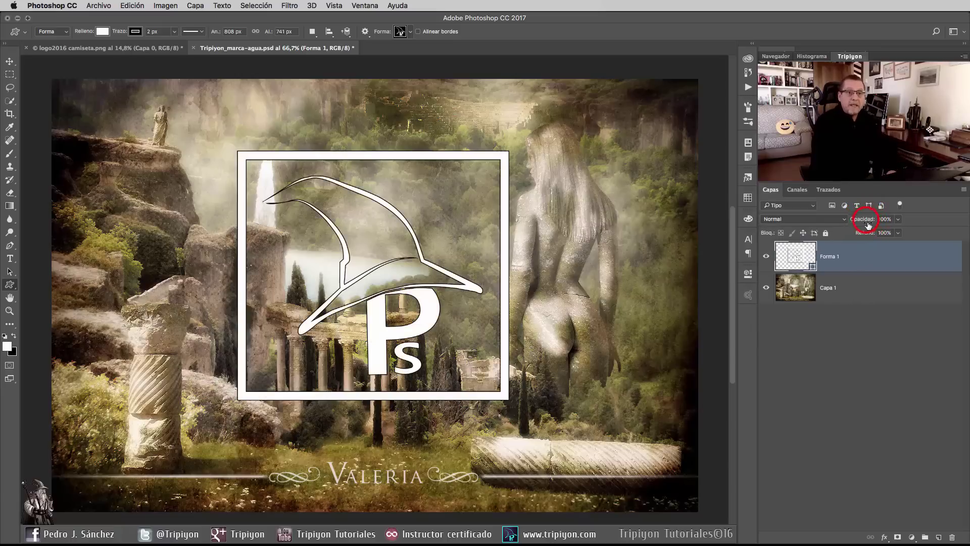
drag(859, 218, 848, 219)
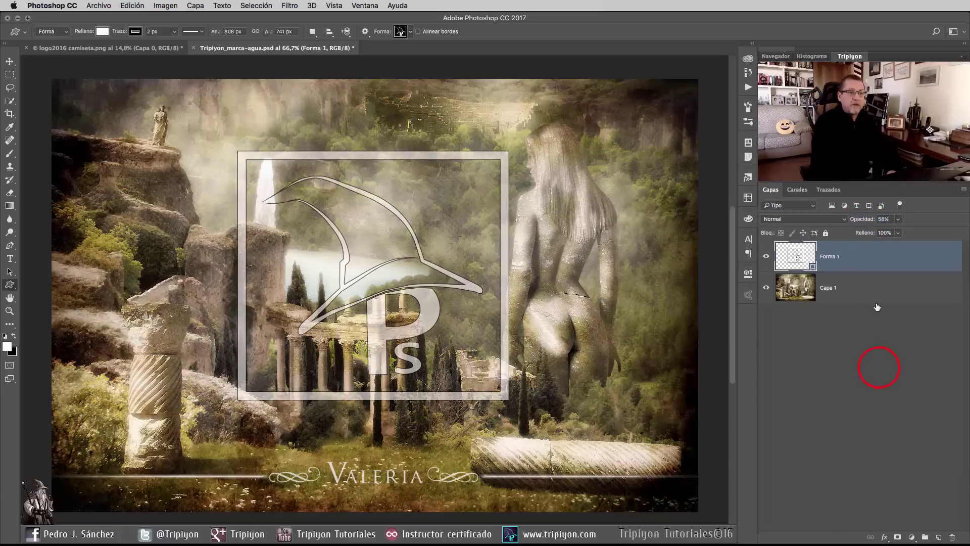
click(878, 360)
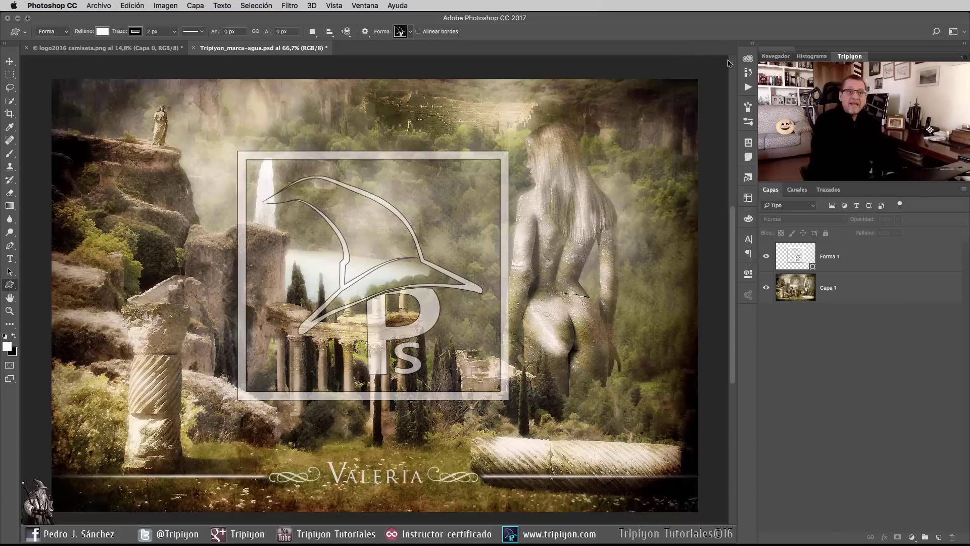
Expand the Libraries panel, check the Window menu, and collapse the Graphics section.
click(748, 59)
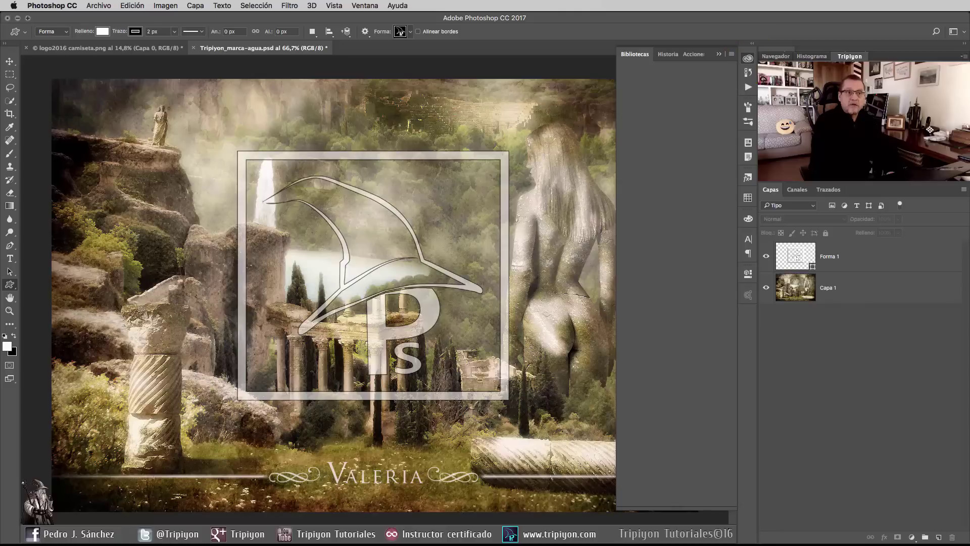
click(364, 5)
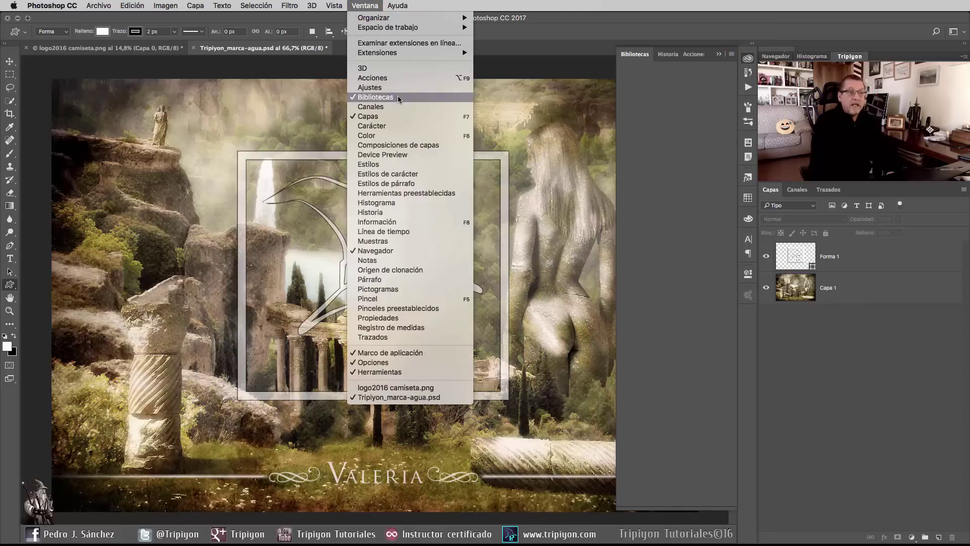
click(372, 6)
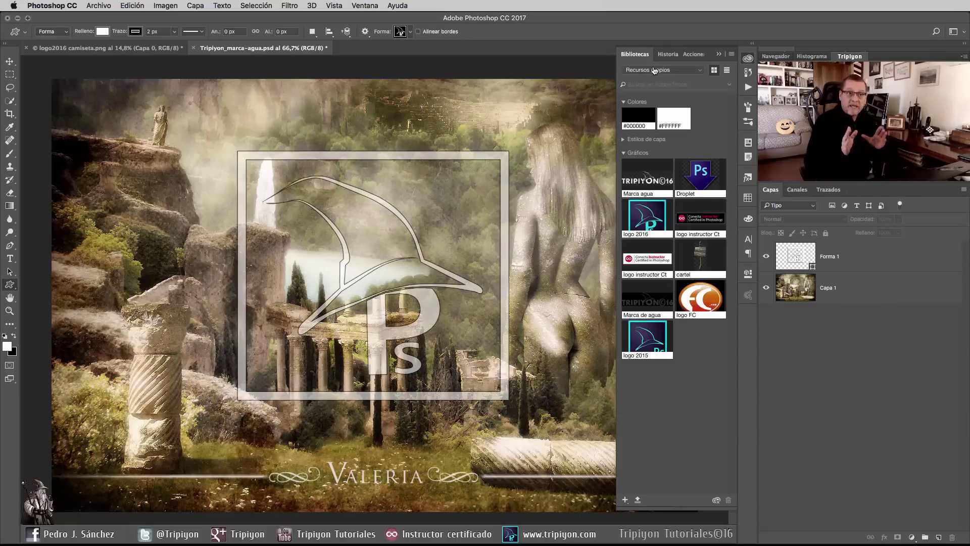
click(638, 152)
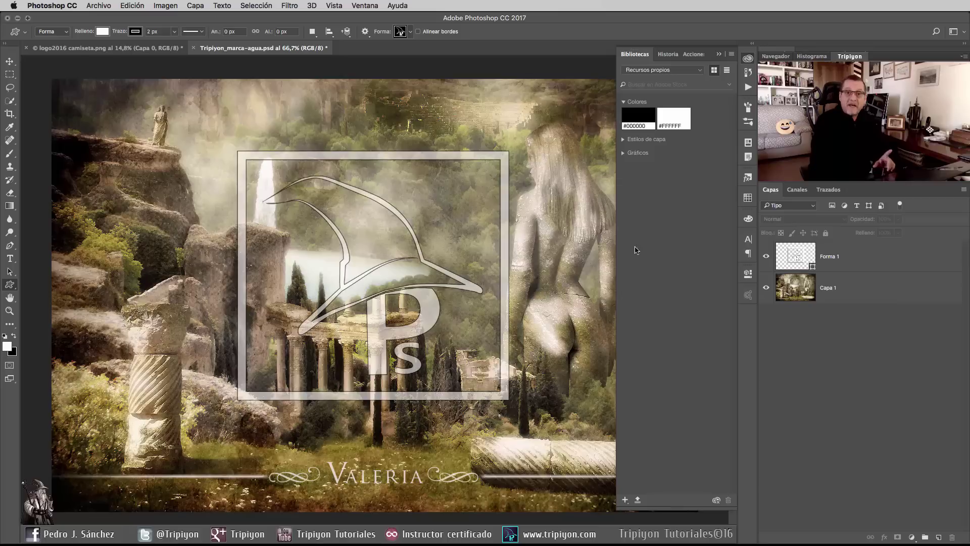
Rename the Forma 1 layer to 'marca de agua'.
click(876, 257)
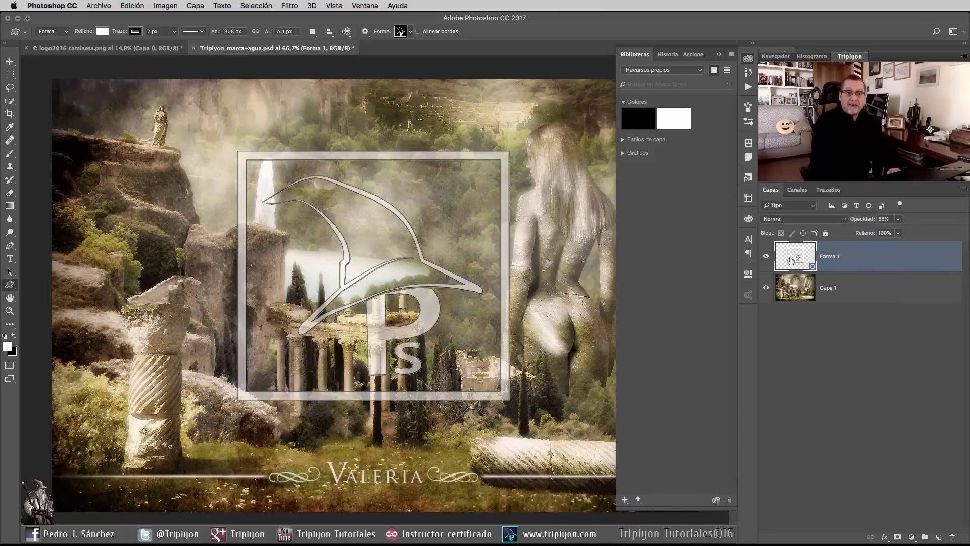
double_click(829, 256)
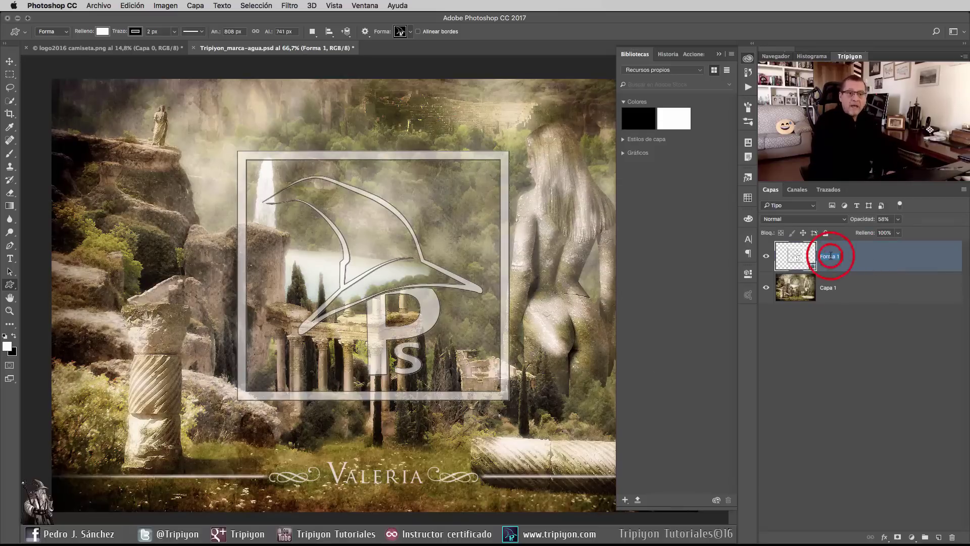
text(marca de agua)
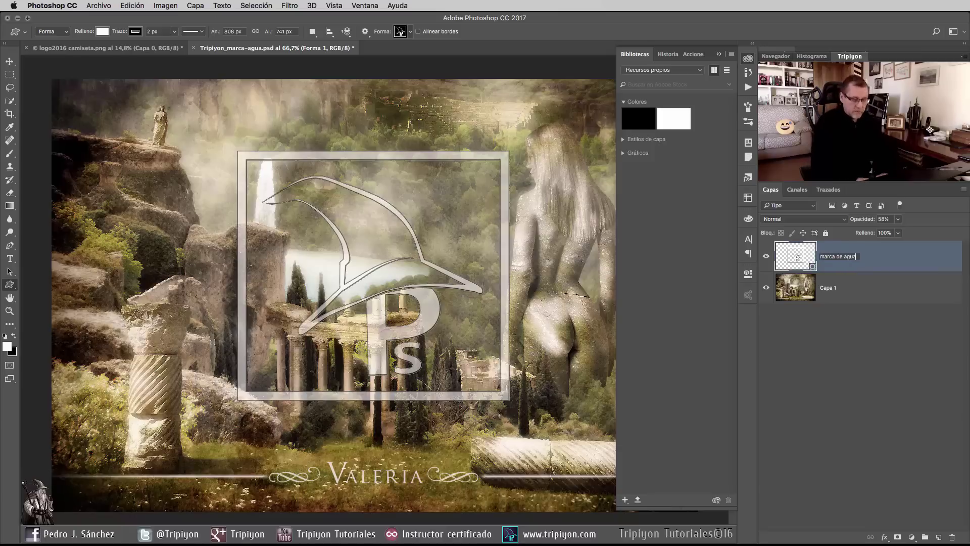
key(Return)
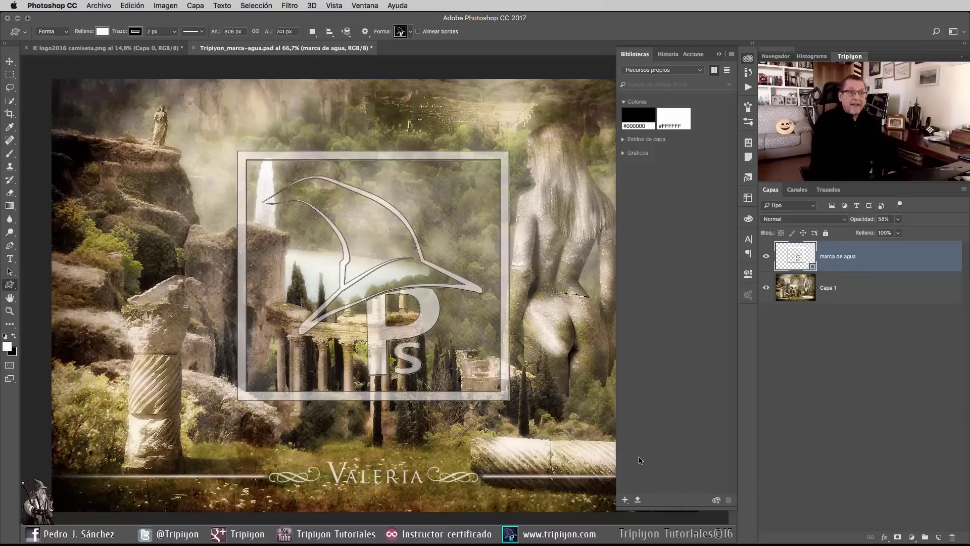
Add the layer's graphic and colours to the library, then delete the layer.
click(626, 500)
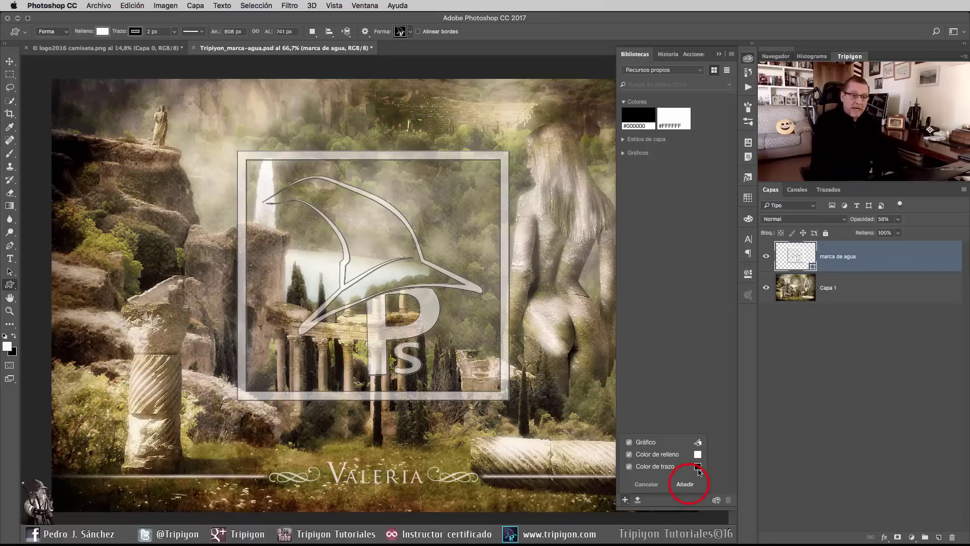
click(685, 484)
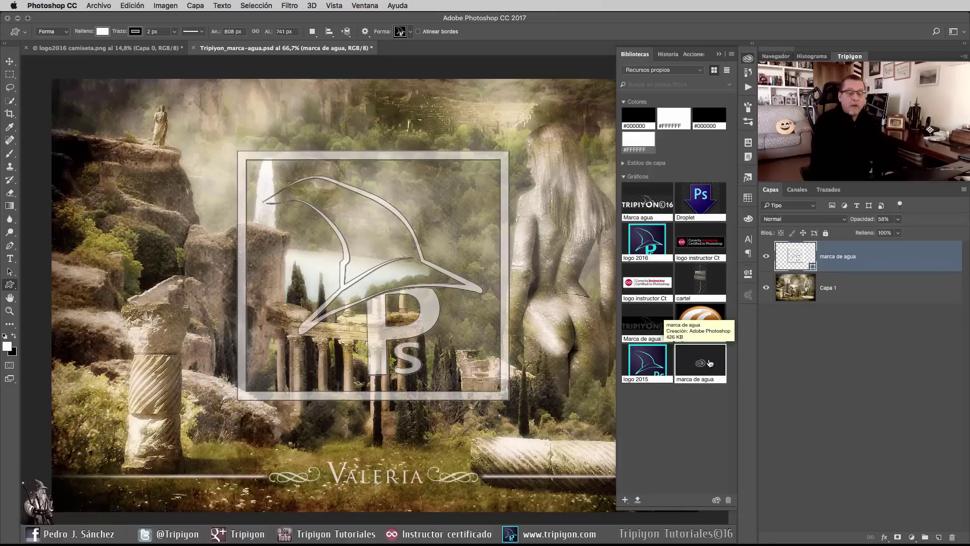
key(Delete)
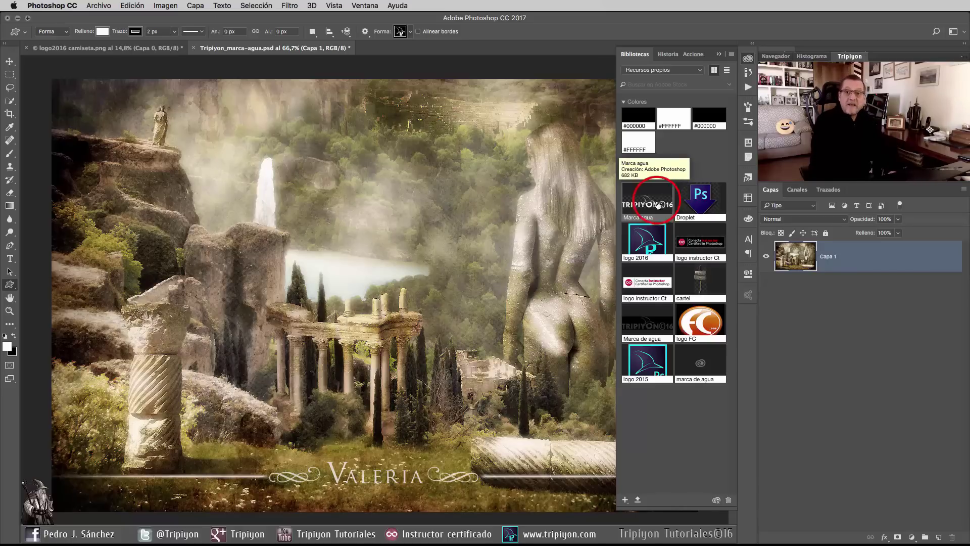
Place the Marca agua logo from Libraries, scale it to about 55% and centre it.
mouse_move(657, 205)
mouse_down()
mouse_move(544, 226)
mouse_move(369, 295)
mouse_up()
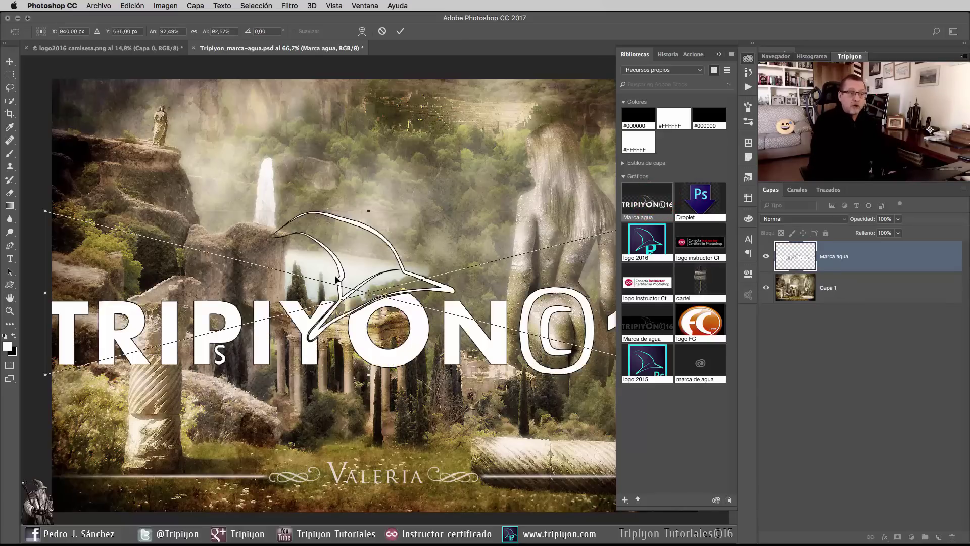
scroll(336, 277, down, 2)
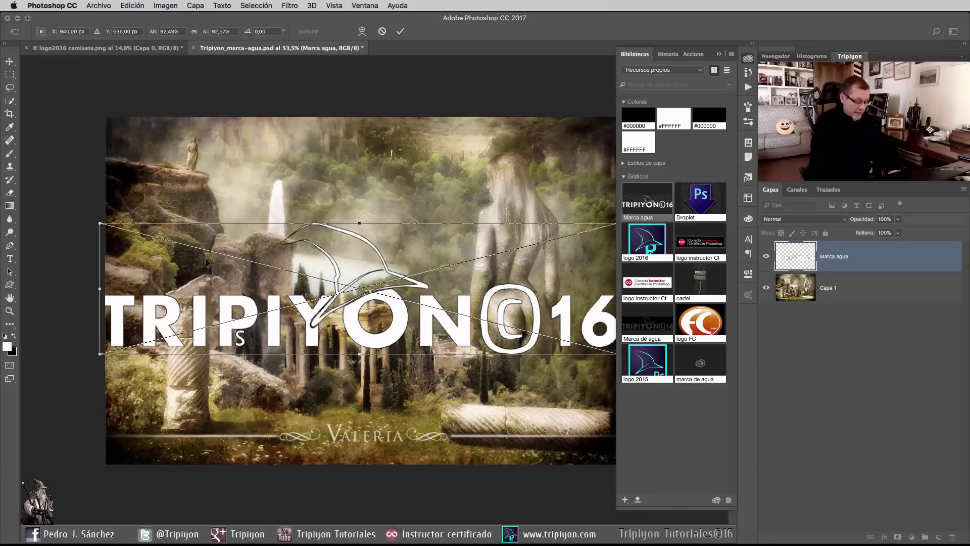
drag(99, 223, 205, 249)
drag(343, 323, 362, 304)
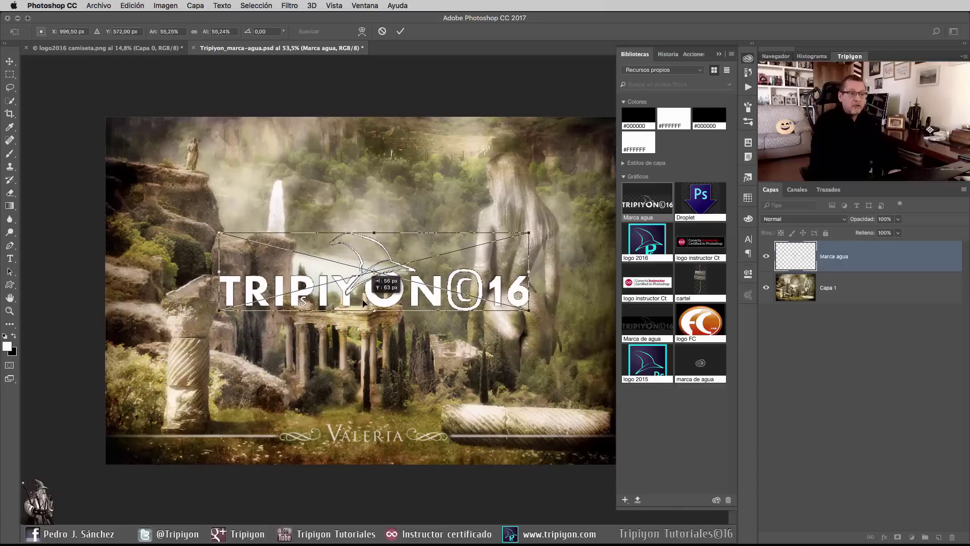
scroll(403, 284, up, 2)
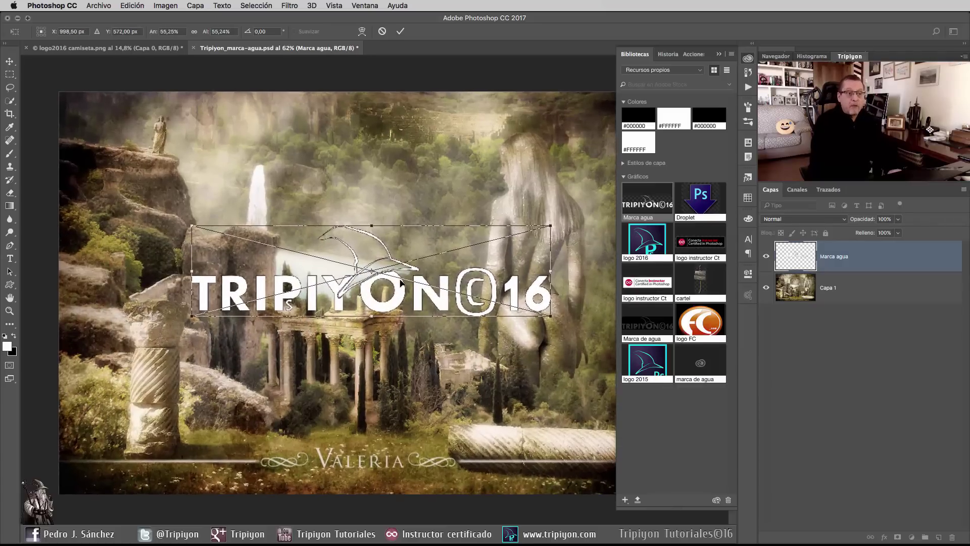
click(400, 31)
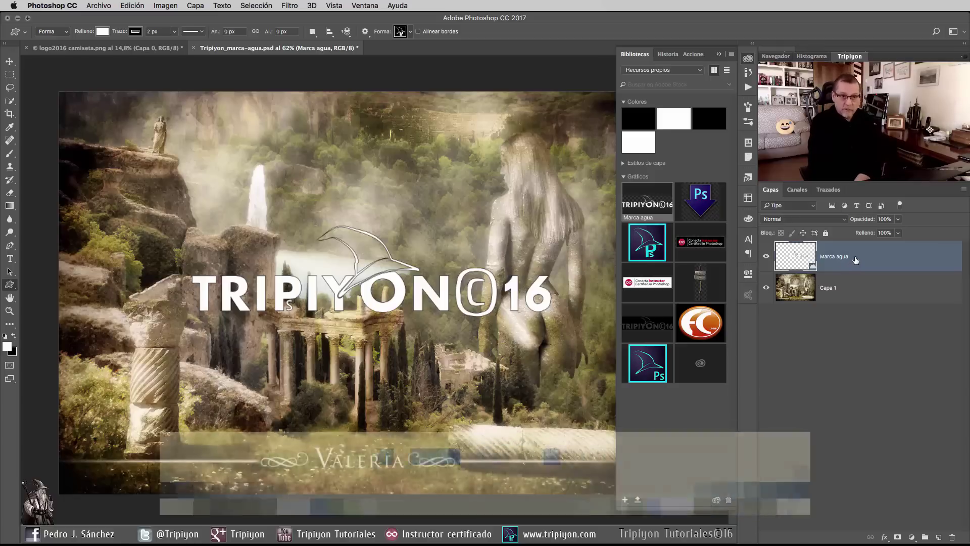
Delete the placed Marca agua layer and re-place the library item as editable layers.
key(Delete)
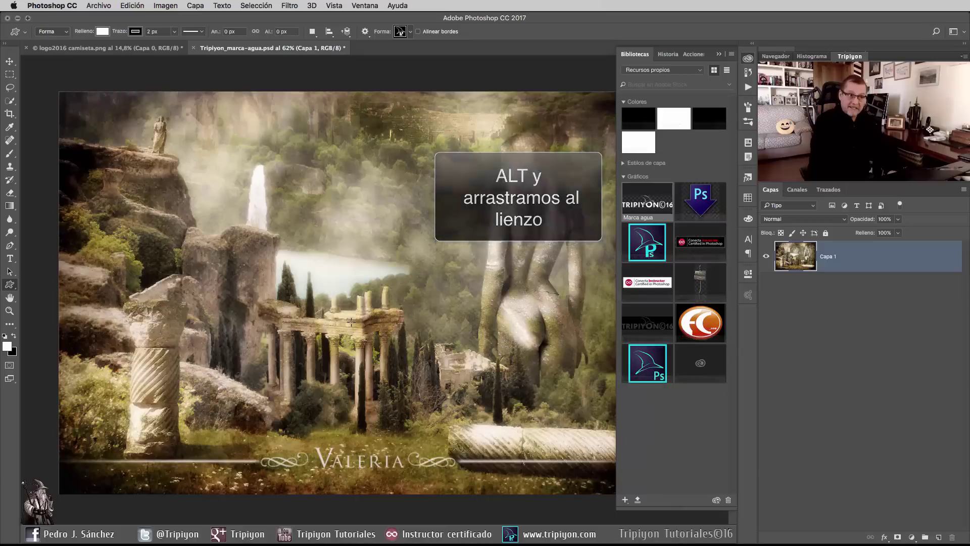
right_click(650, 200)
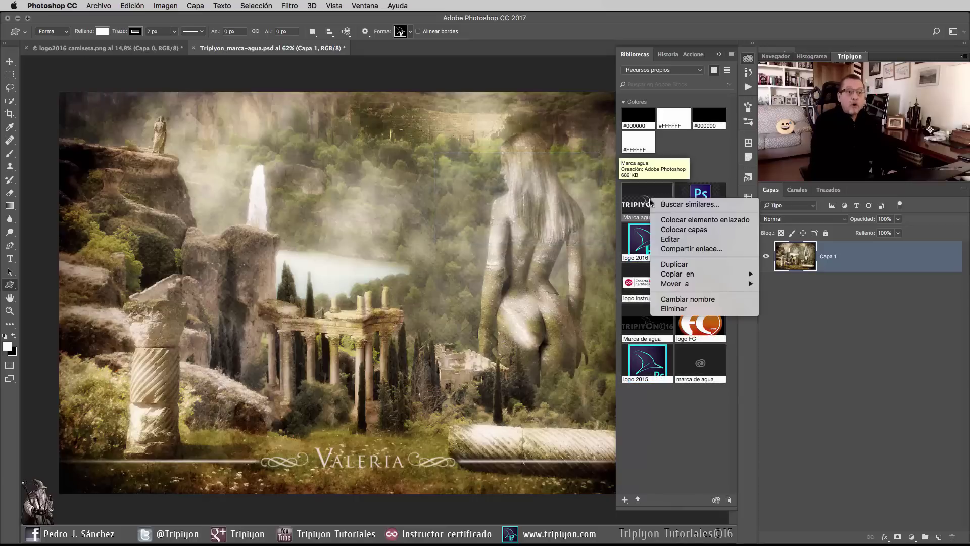
click(687, 230)
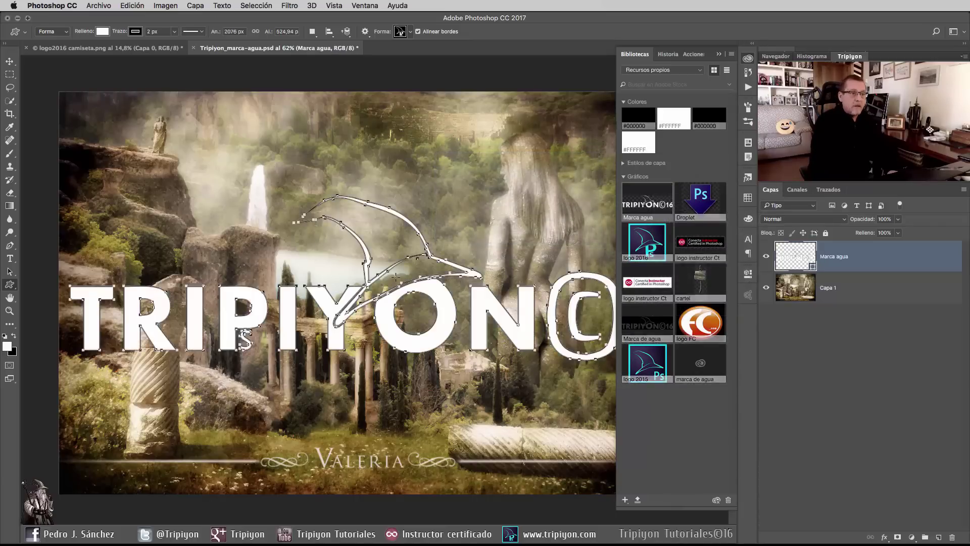
scroll(425, 171, up, 2)
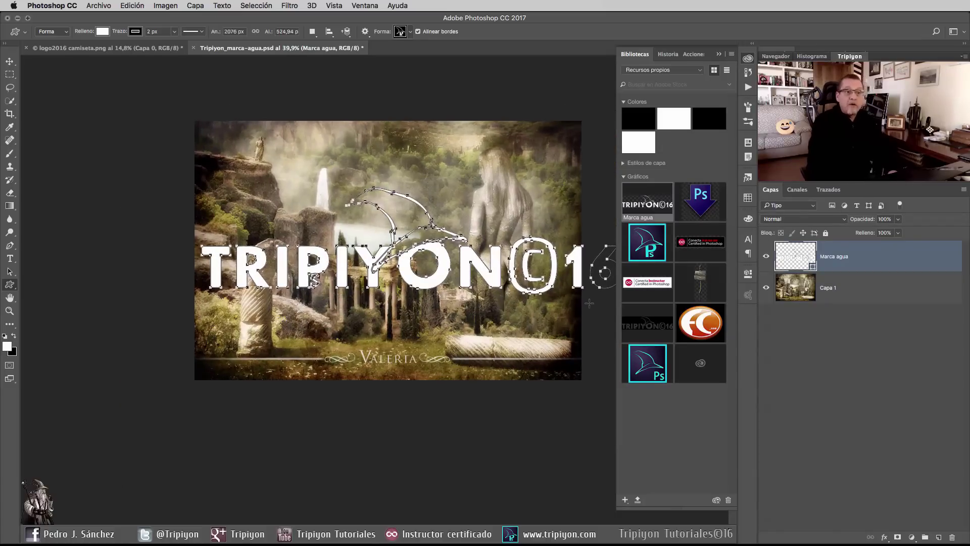
Free-transform the watermark to about 70% and collapse the Libraries panel.
key(ctrl+t)
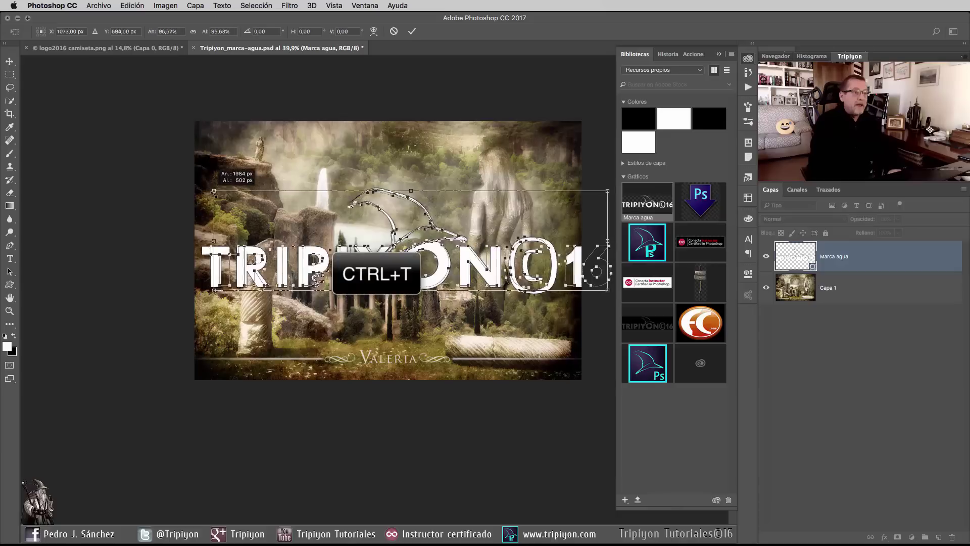
drag(198, 186, 265, 205)
double_click(514, 258)
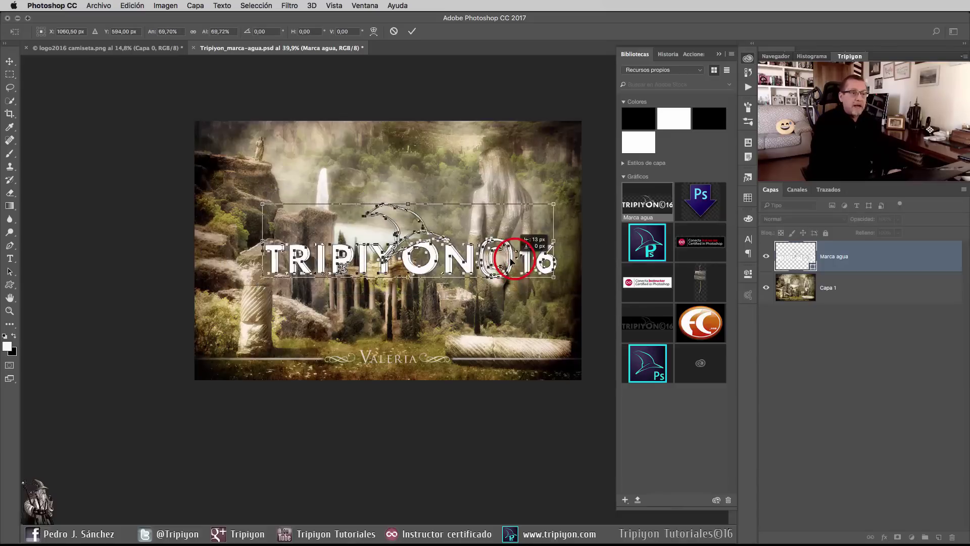
scroll(455, 216, up, 2)
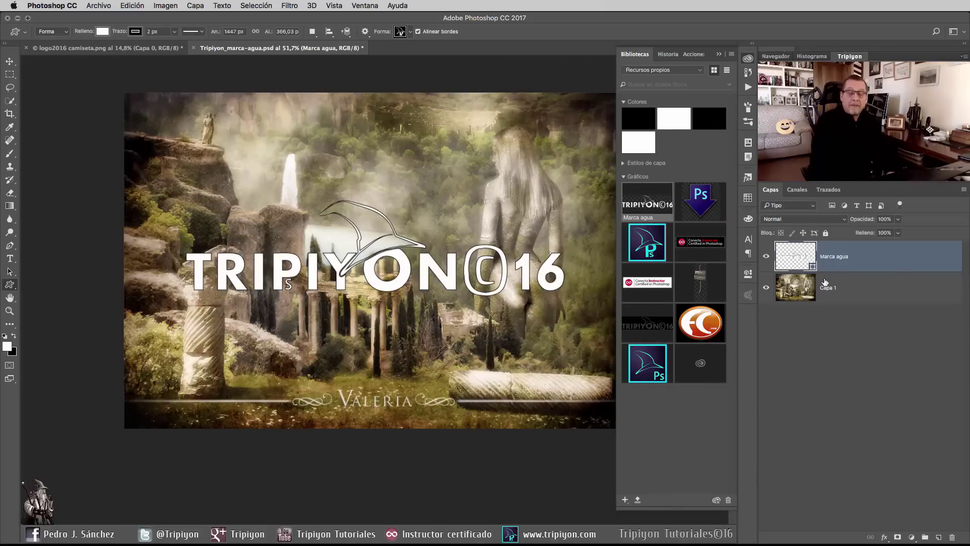
click(748, 58)
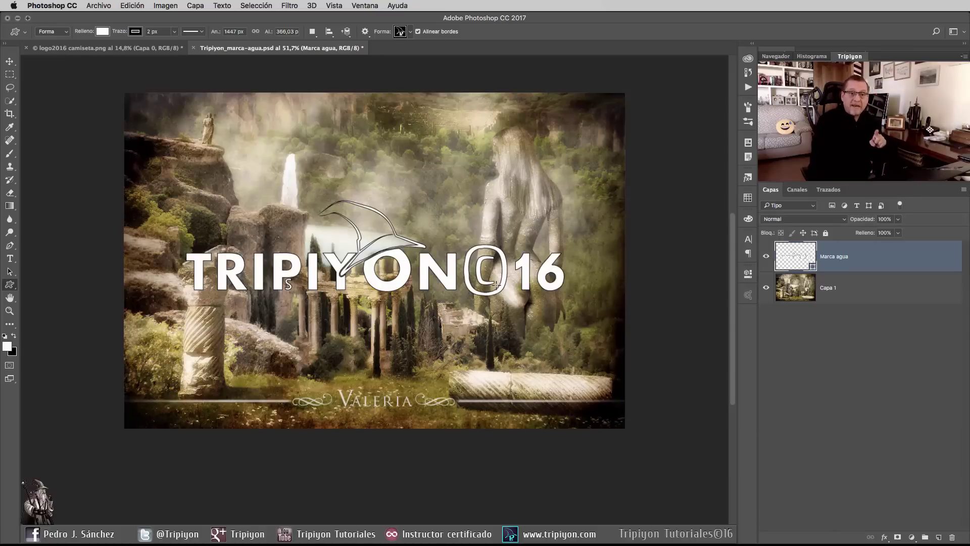
click(822, 220)
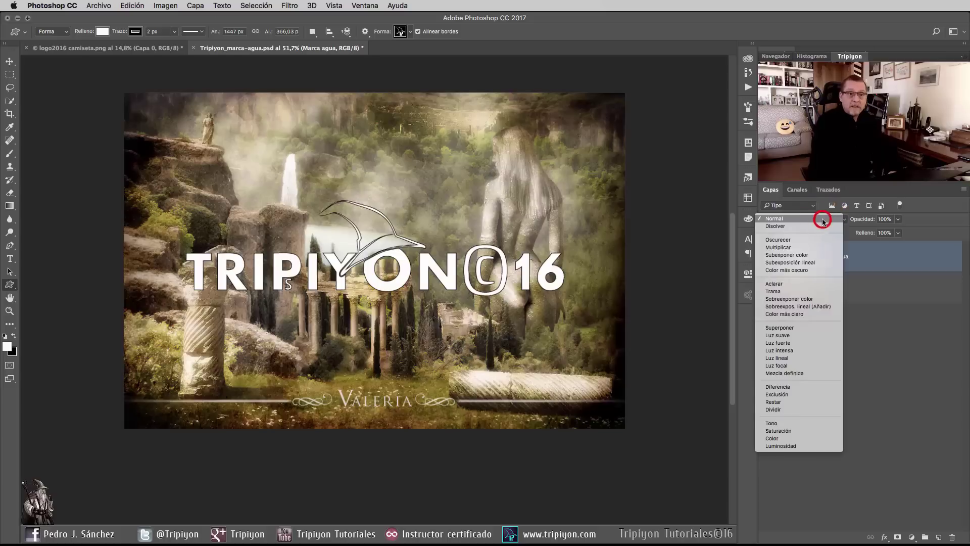
click(781, 334)
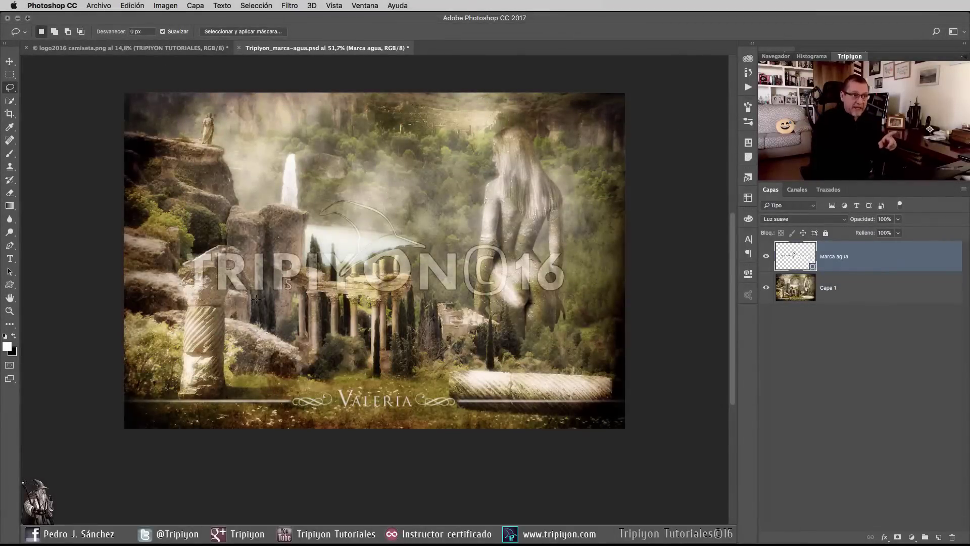
click(788, 219)
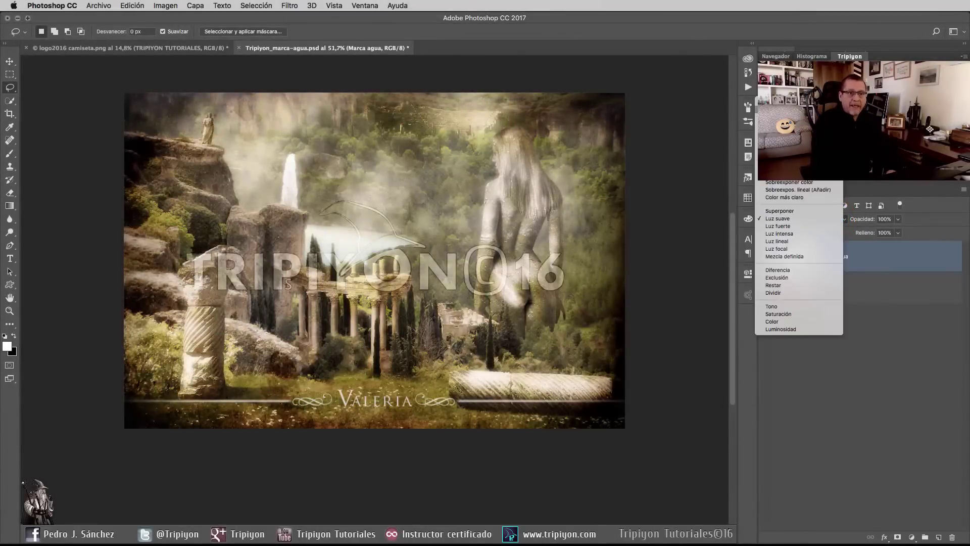
click(778, 105)
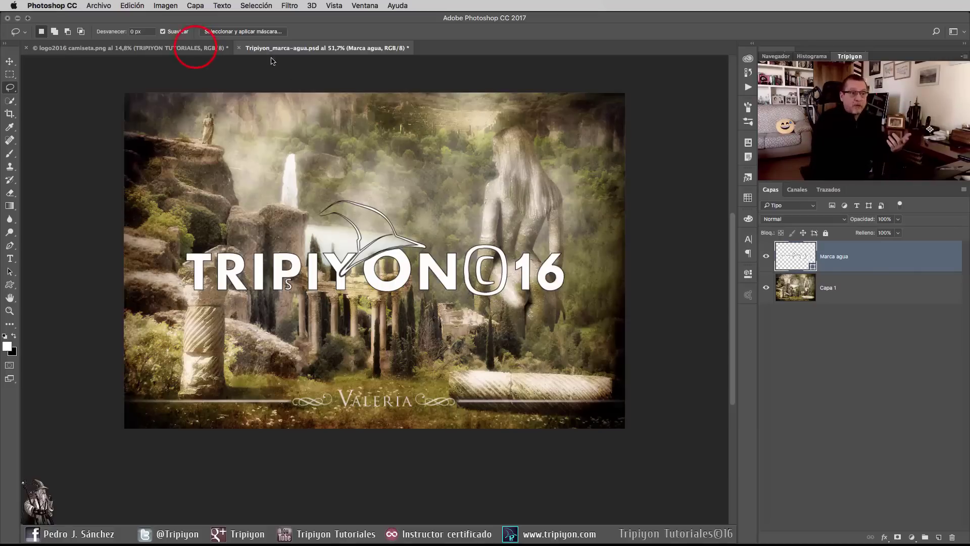
In logo2016 camiseta.png, load the TRIPIYON TUTORIALES text layer as a selection.
click(196, 49)
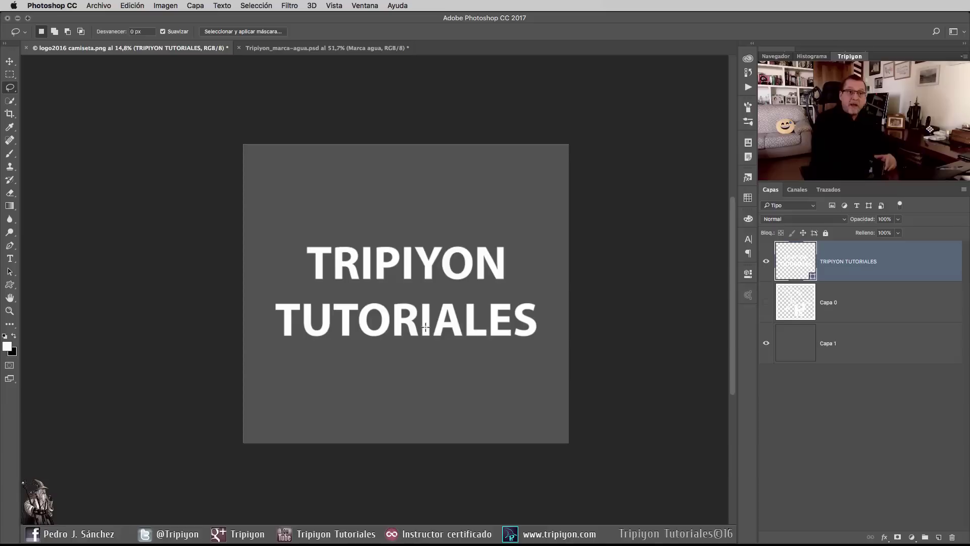
click(749, 58)
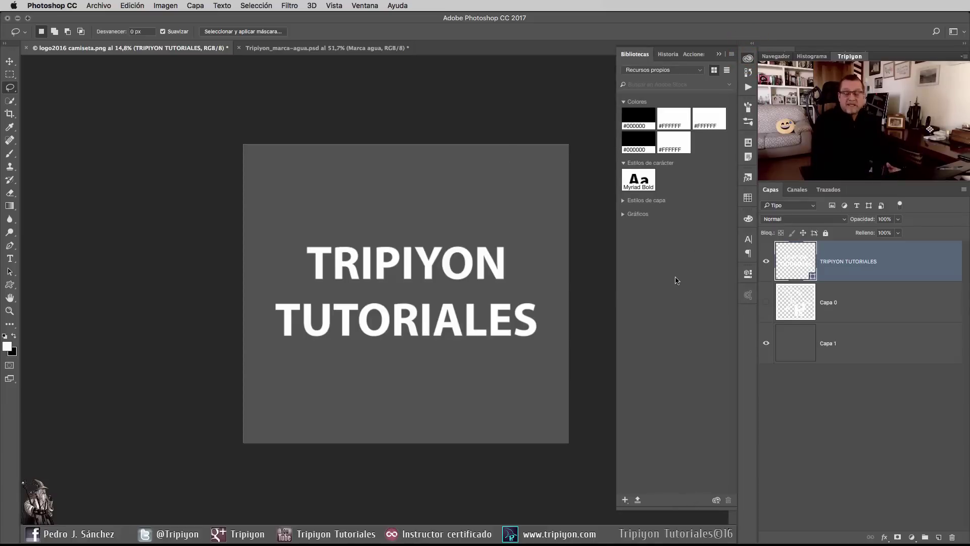
click(597, 215)
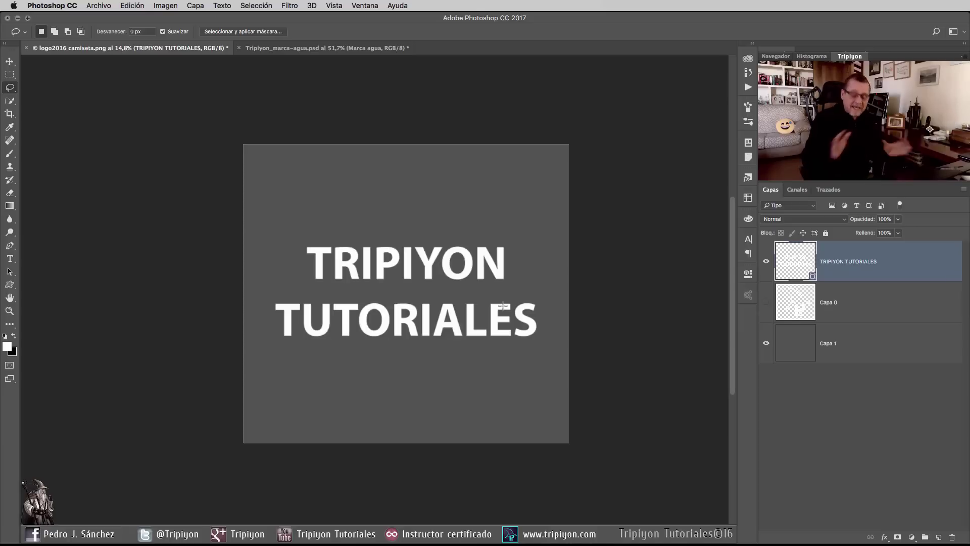
ctrl+click(796, 261)
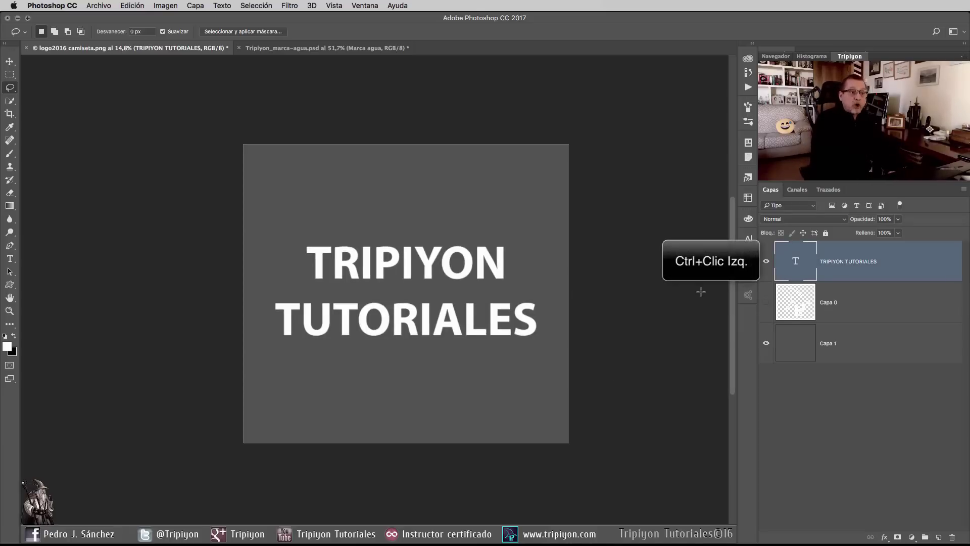
ctrl+click(796, 263)
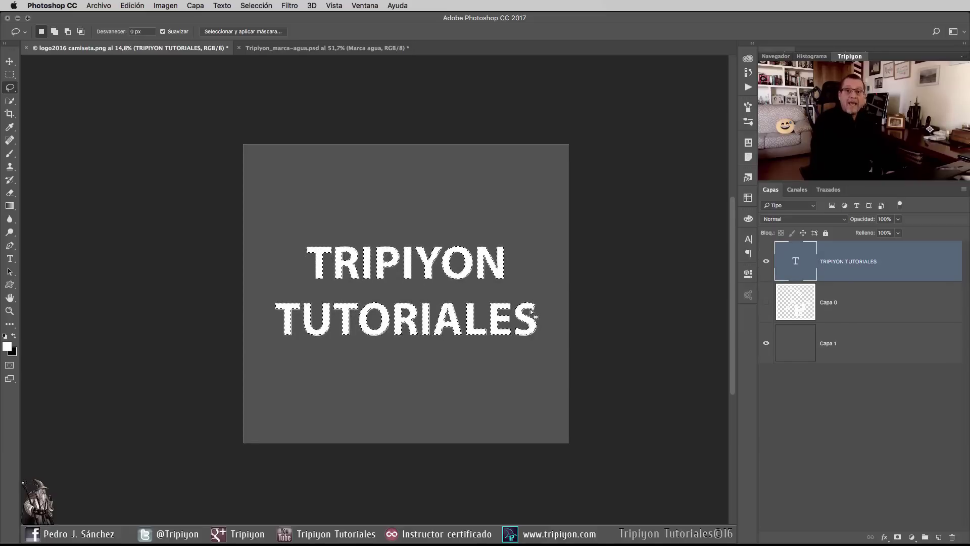
Convert the lettering selection into a work path in the Paths panel.
click(829, 189)
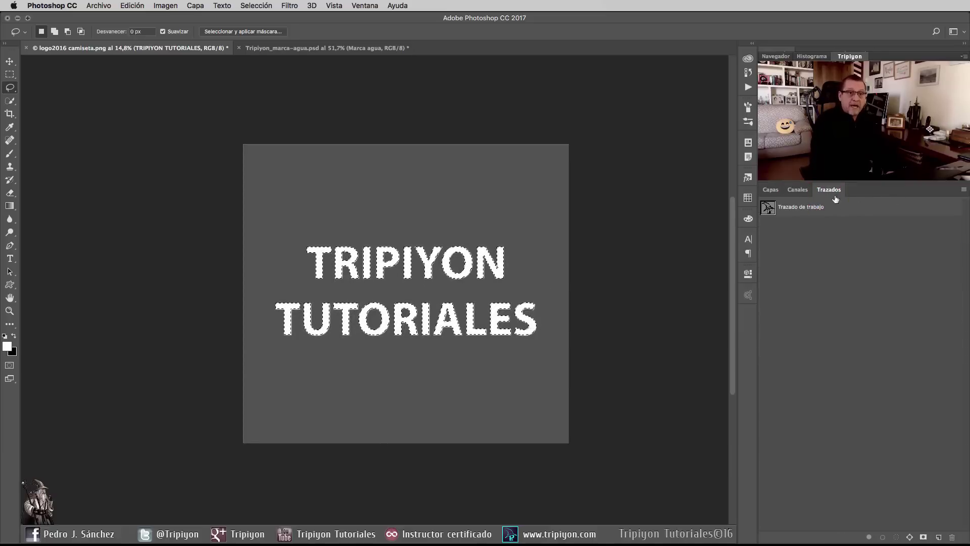
click(909, 537)
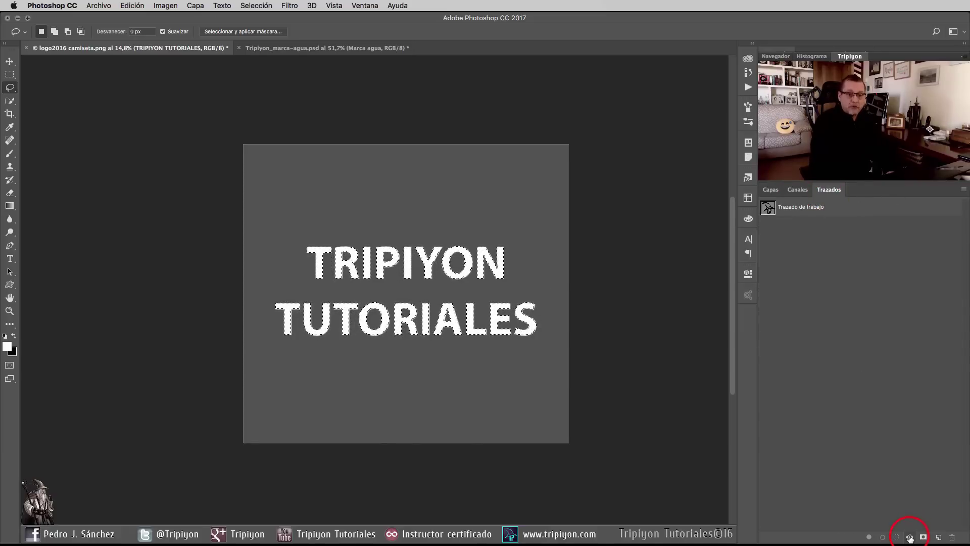
click(773, 194)
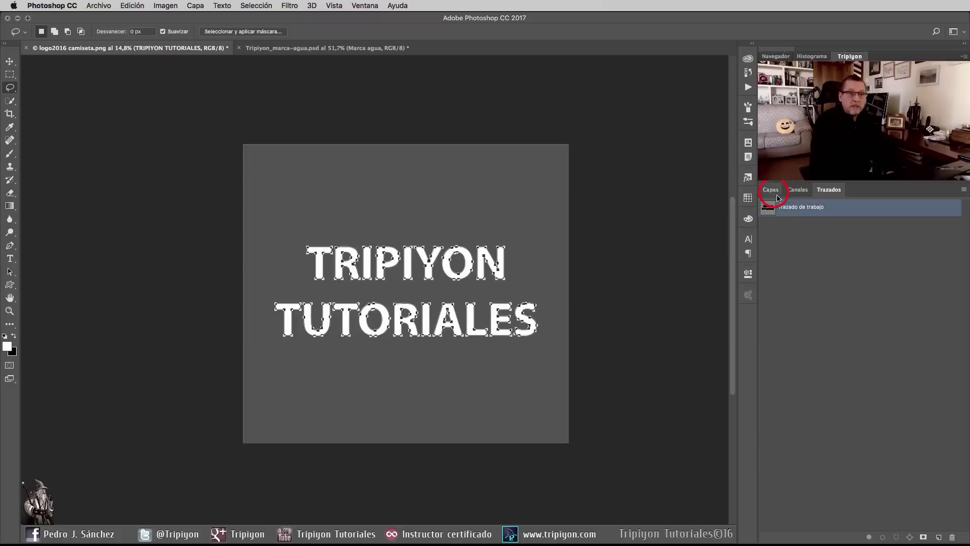
Define the work path as custom shape Forma 1 via Edición > Definir forma personalizada.
click(131, 6)
click(188, 286)
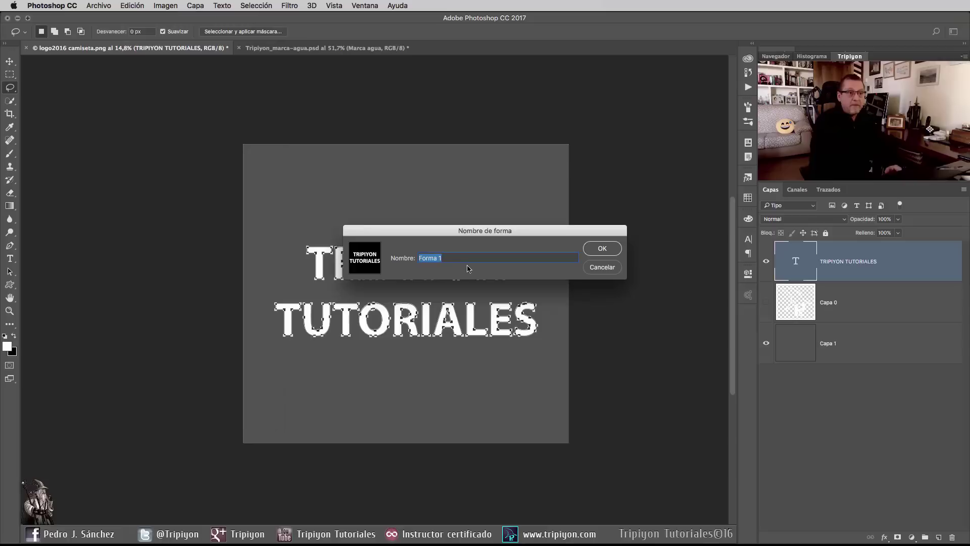
click(609, 248)
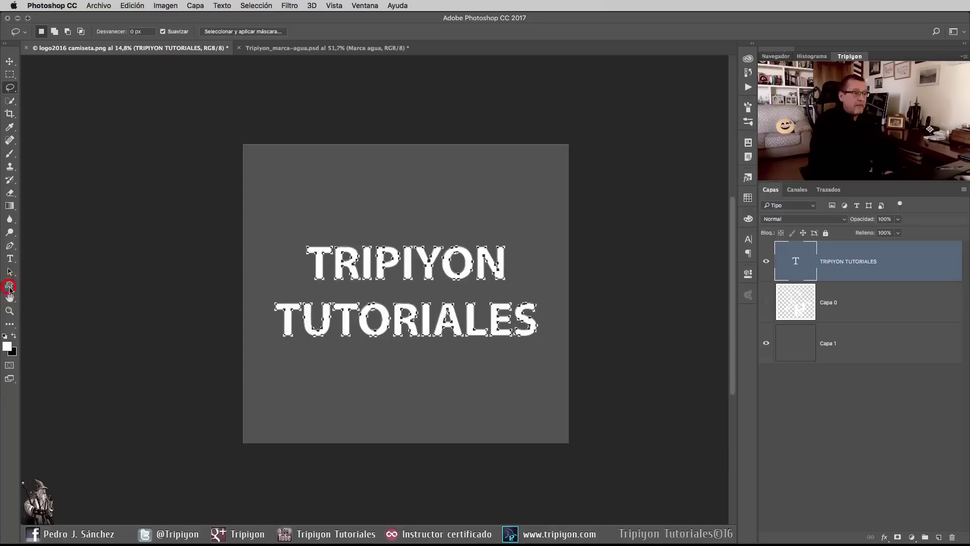
click(9, 286)
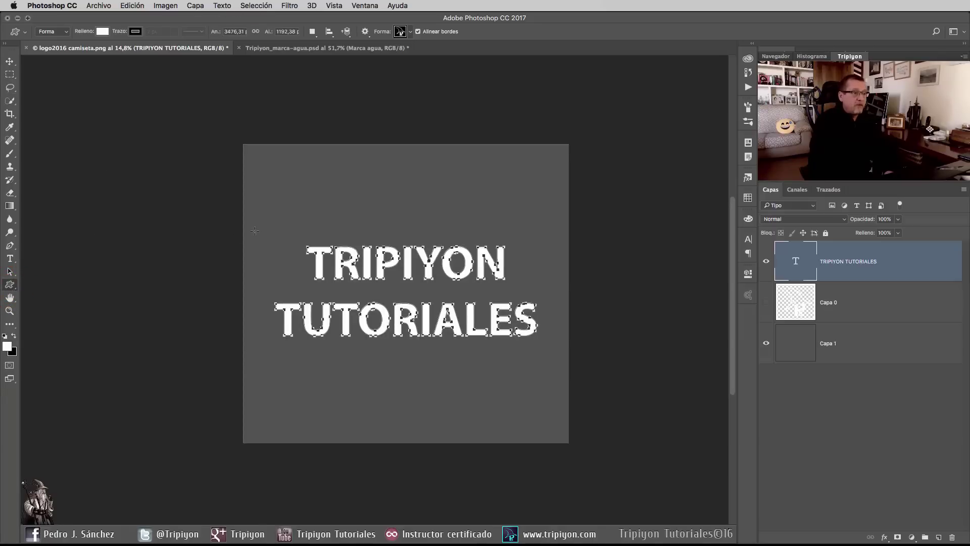
Select the TRIPIYON TUTORIALES shape in the custom shape picker.
click(411, 34)
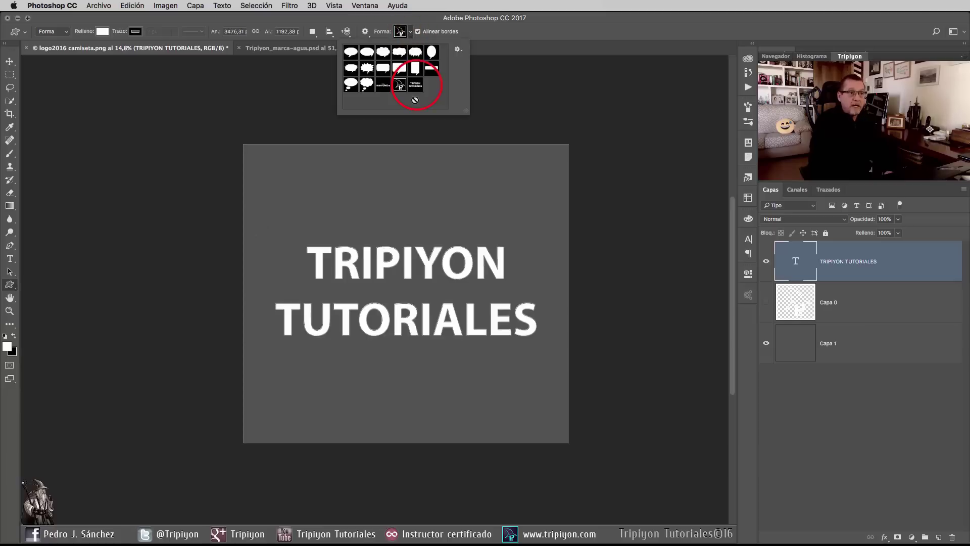
drag(415, 100, 414, 88)
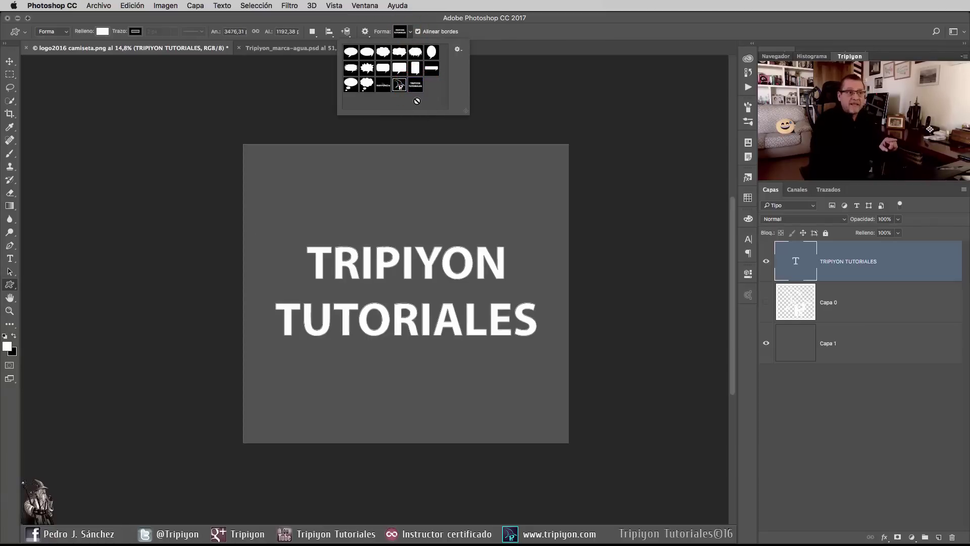
drag(415, 86, 428, 106)
click(532, 44)
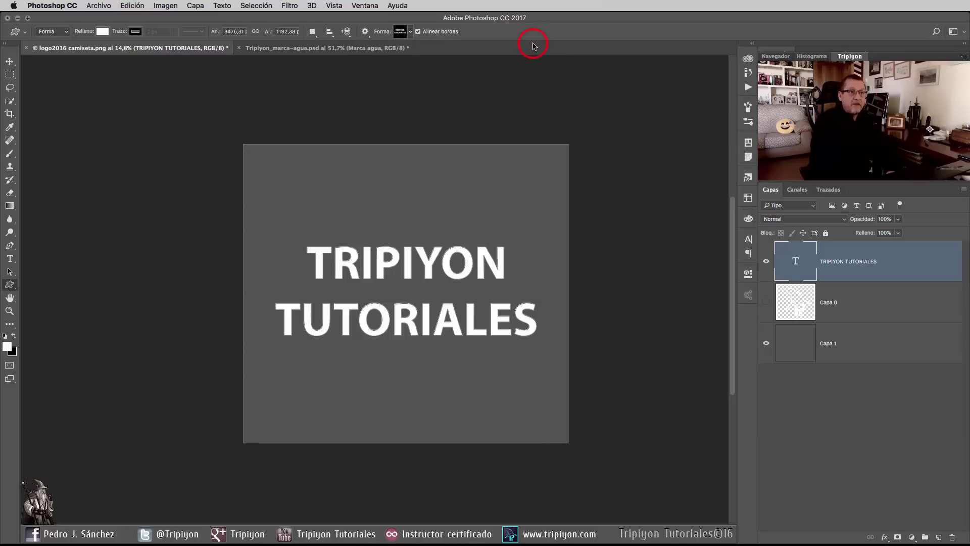
Hide the text layer, add a new layer, and draw the lettering shape across the canvas centre.
click(766, 262)
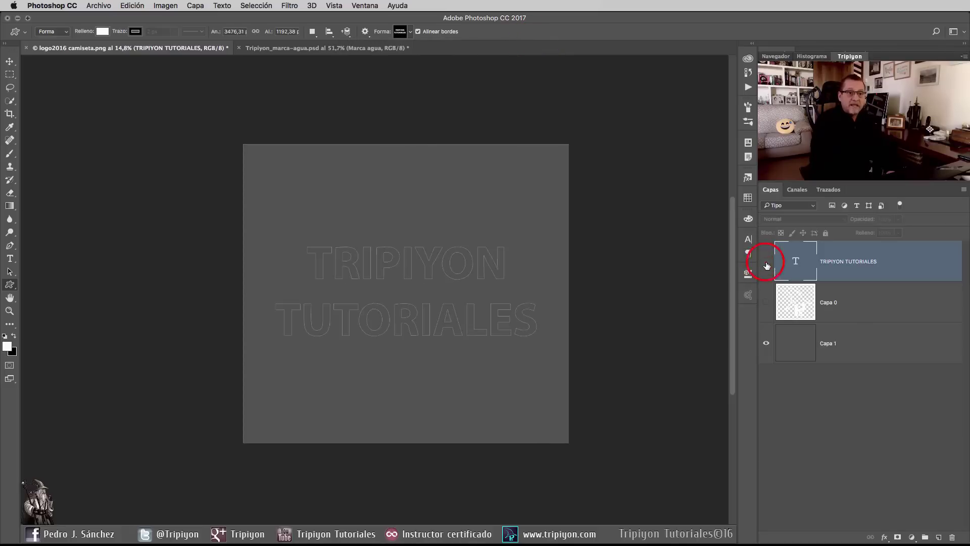
click(939, 536)
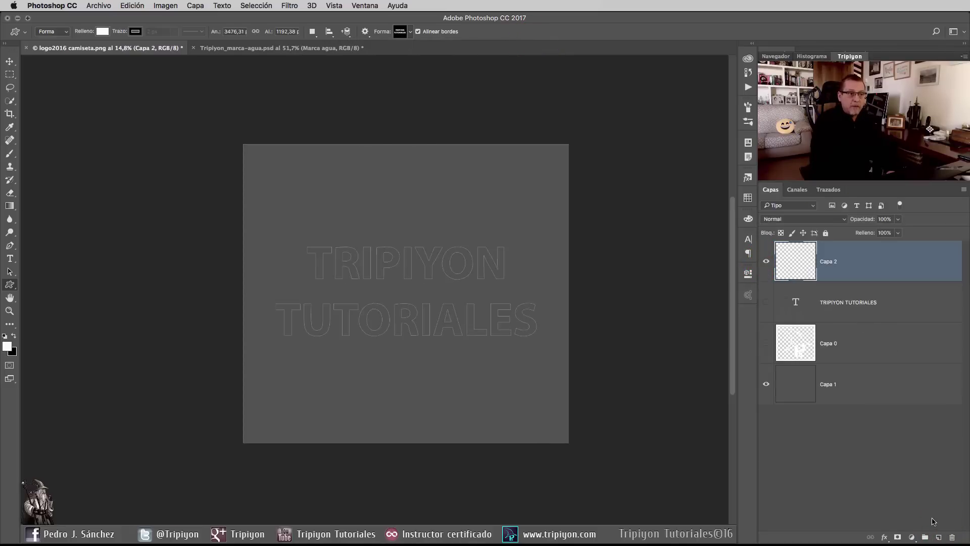
click(829, 189)
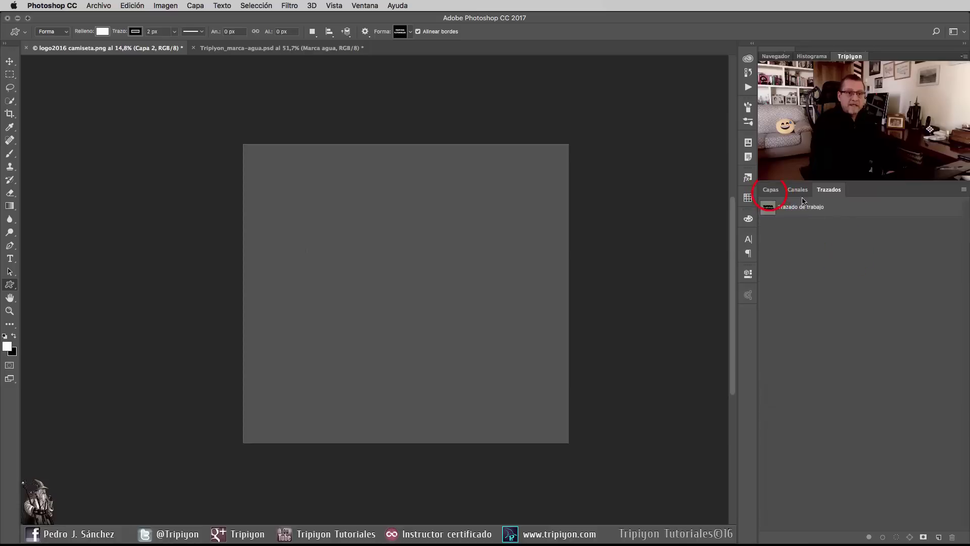
click(770, 192)
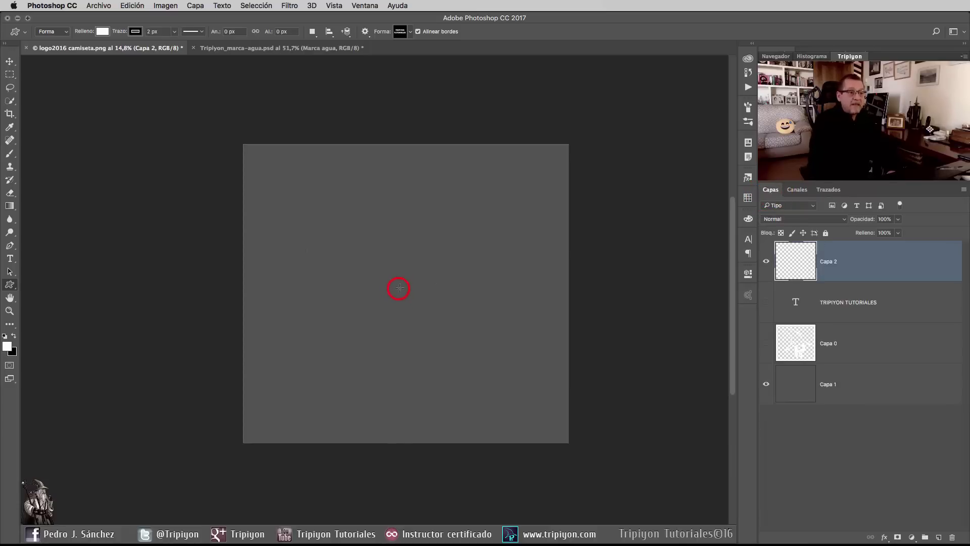
drag(399, 288, 529, 378)
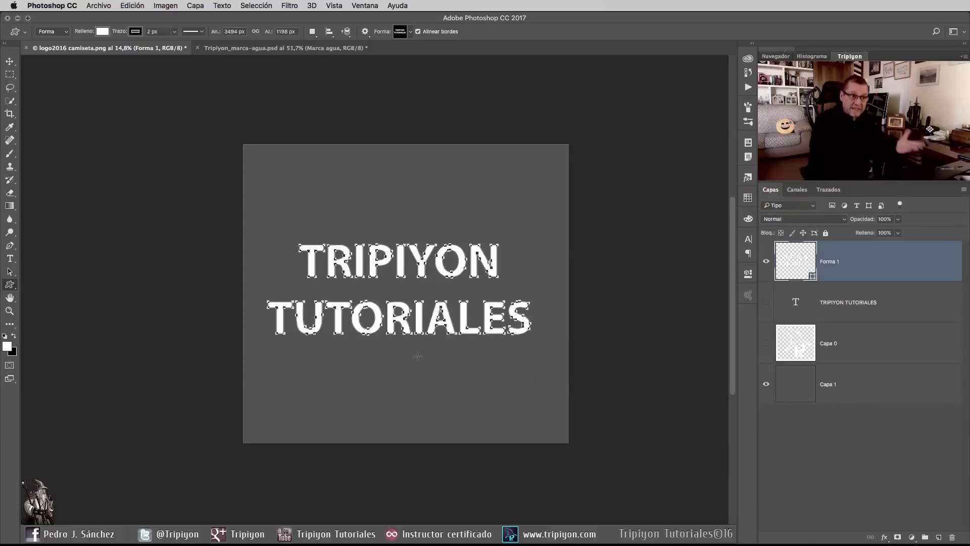